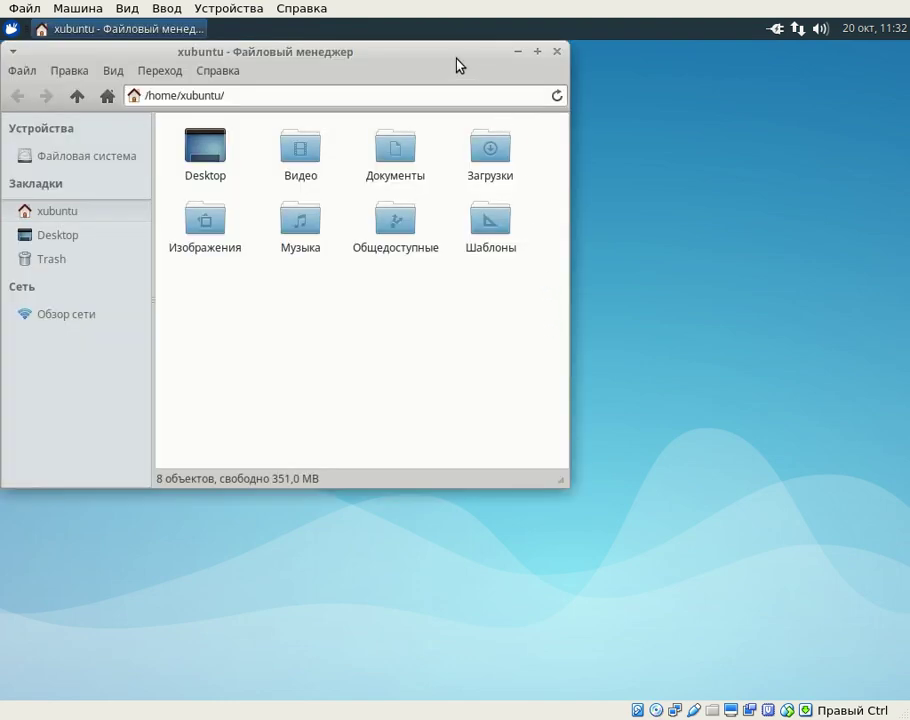
# - Move the file manager window to the desktop's centre and review the applications under Графика, Игры, Инструменты and Интернет
pyautogui.moveTo(456, 65); pyautogui.dragTo(641, 158)
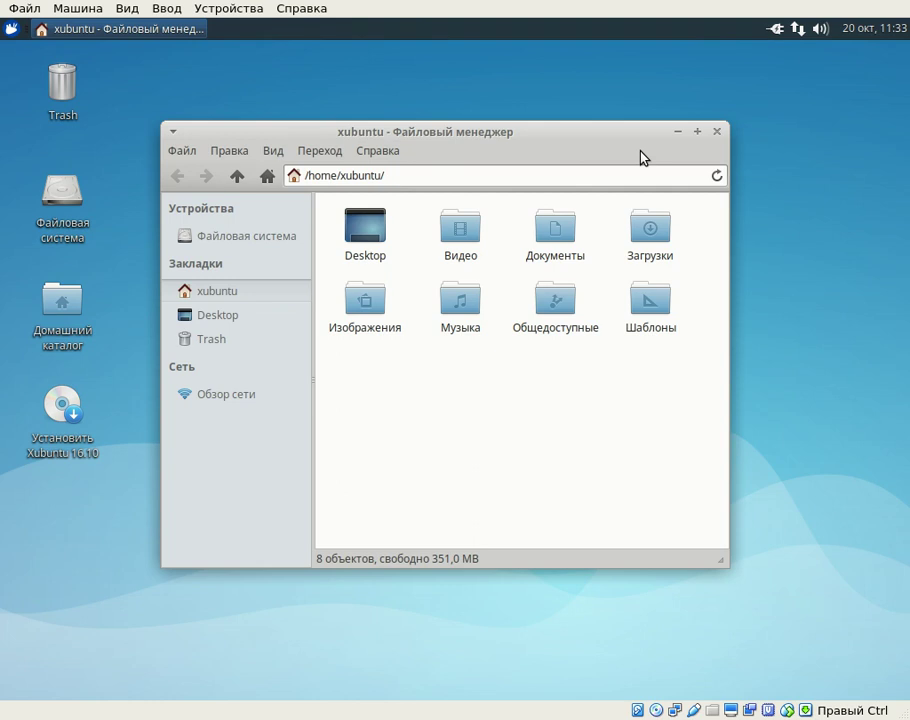
pyautogui.click(14, 33)
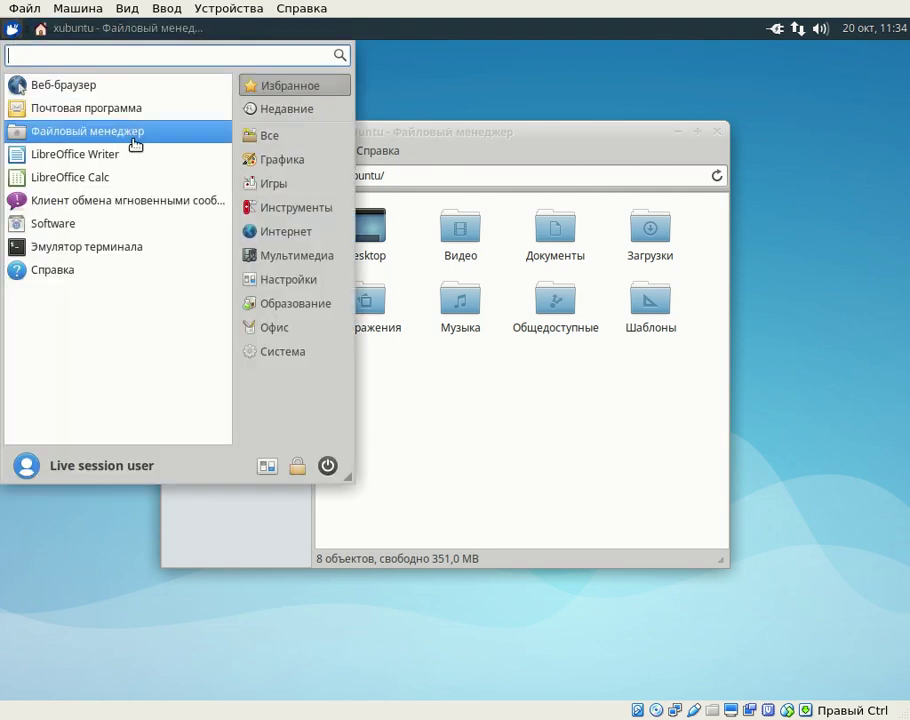
pyautogui.click(283, 160)
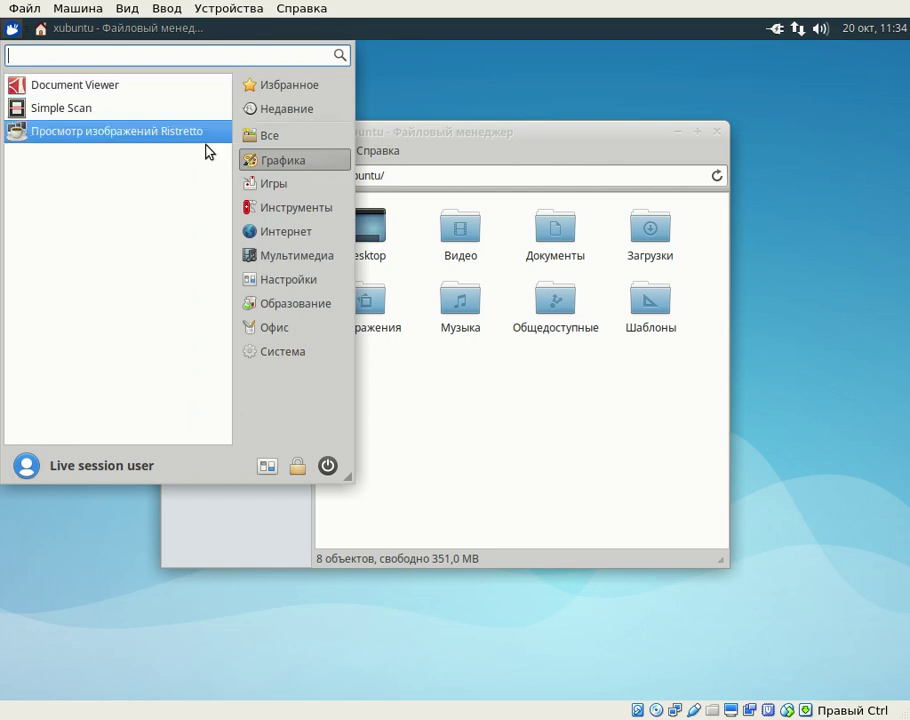
pyautogui.click(266, 185)
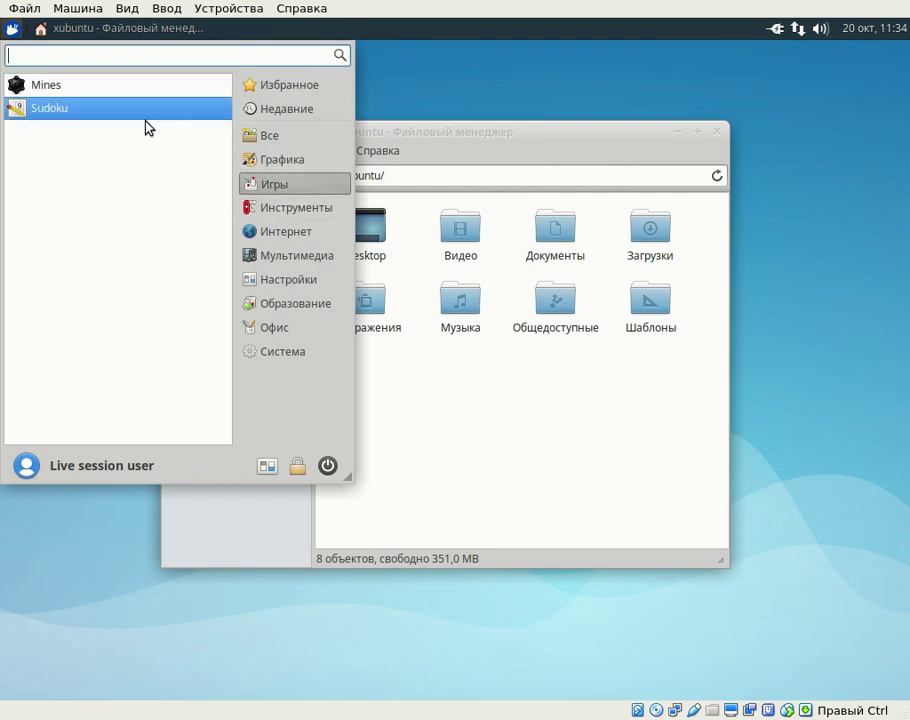
pyautogui.click(311, 210)
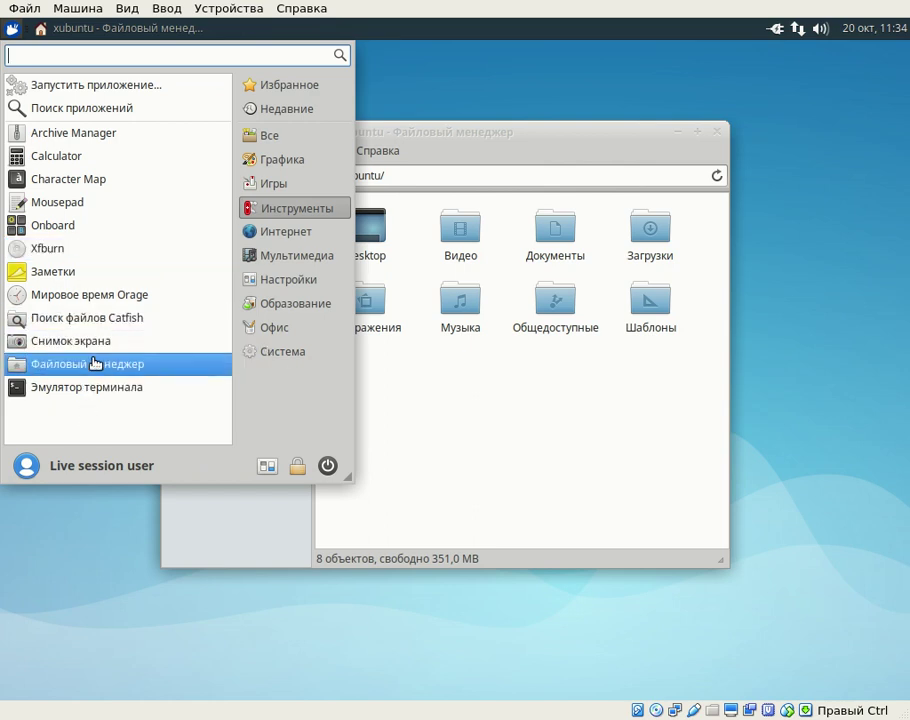
pyautogui.click(307, 231)
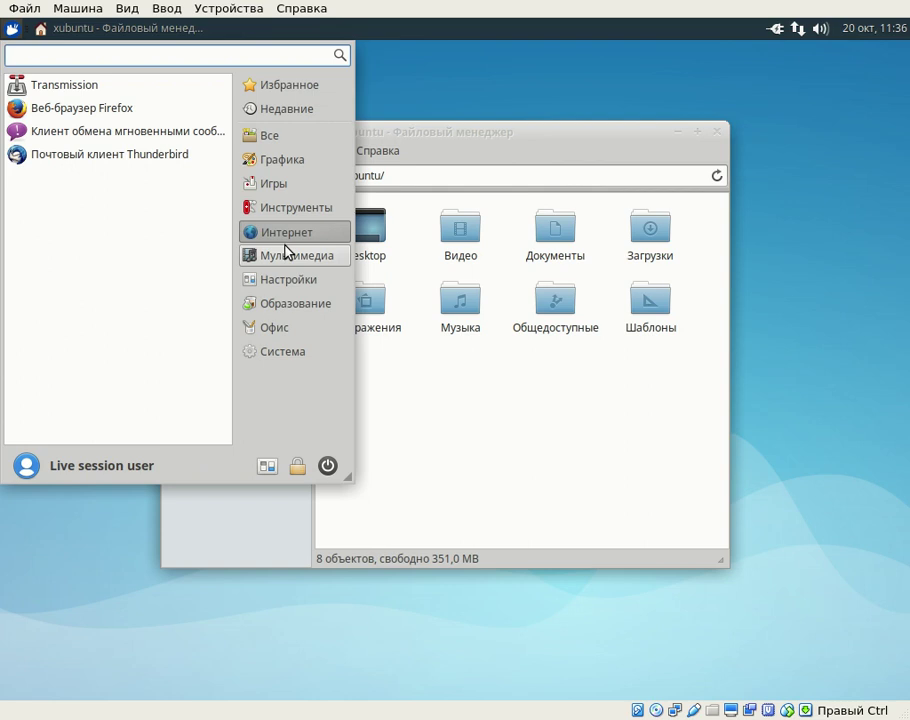
# - Launch the Parole media player from the Мультимедиа applications, view its version information and close the player
pyautogui.click(292, 257)
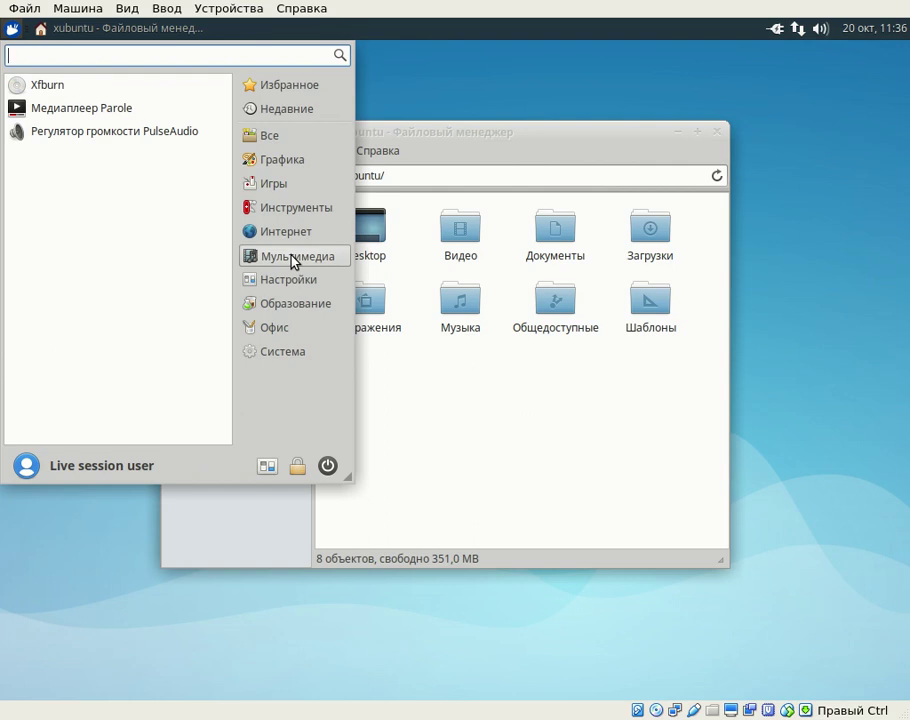
pyautogui.click(158, 108)
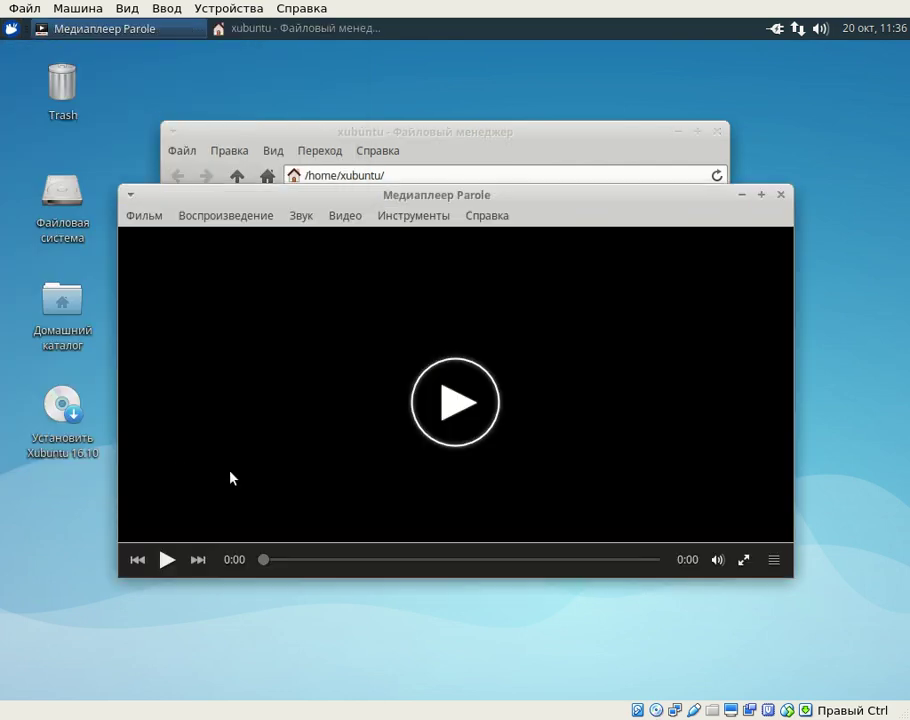
pyautogui.click(487, 215)
pyautogui.click(502, 286)
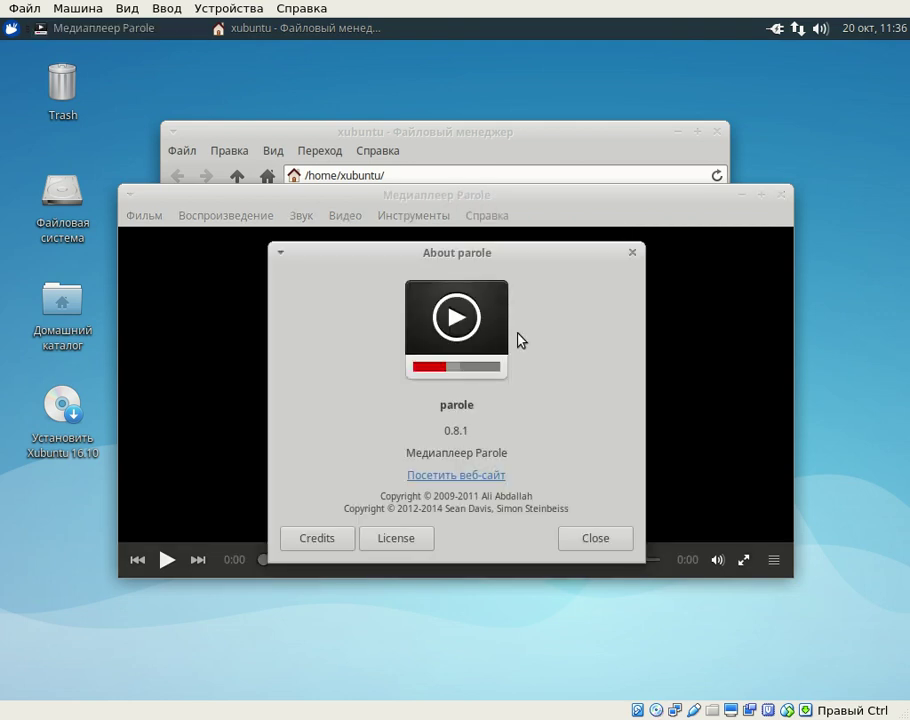
pyautogui.click(608, 536)
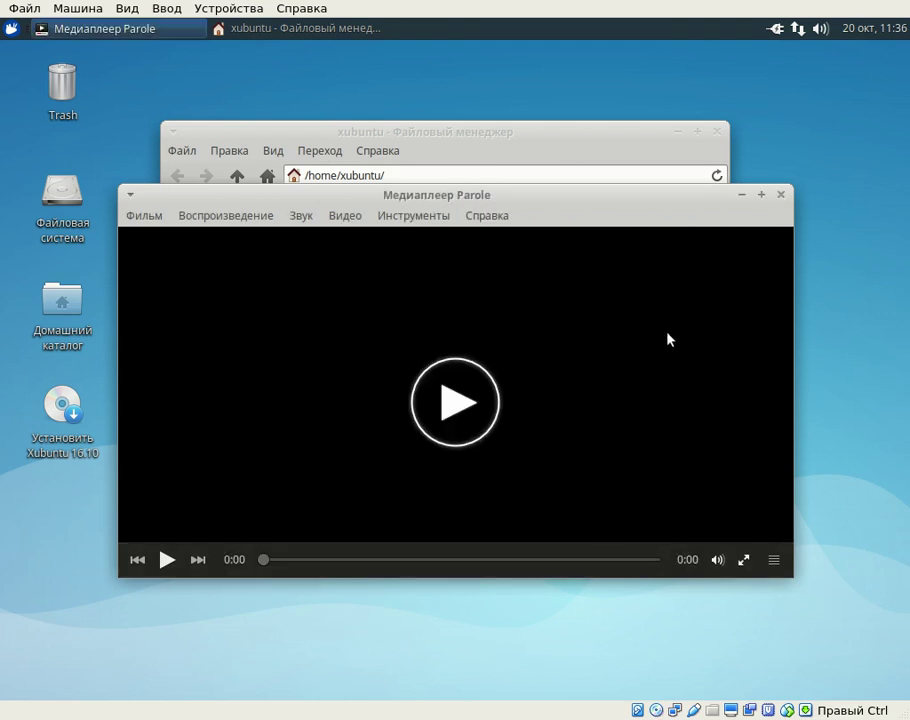
pyautogui.click(780, 195)
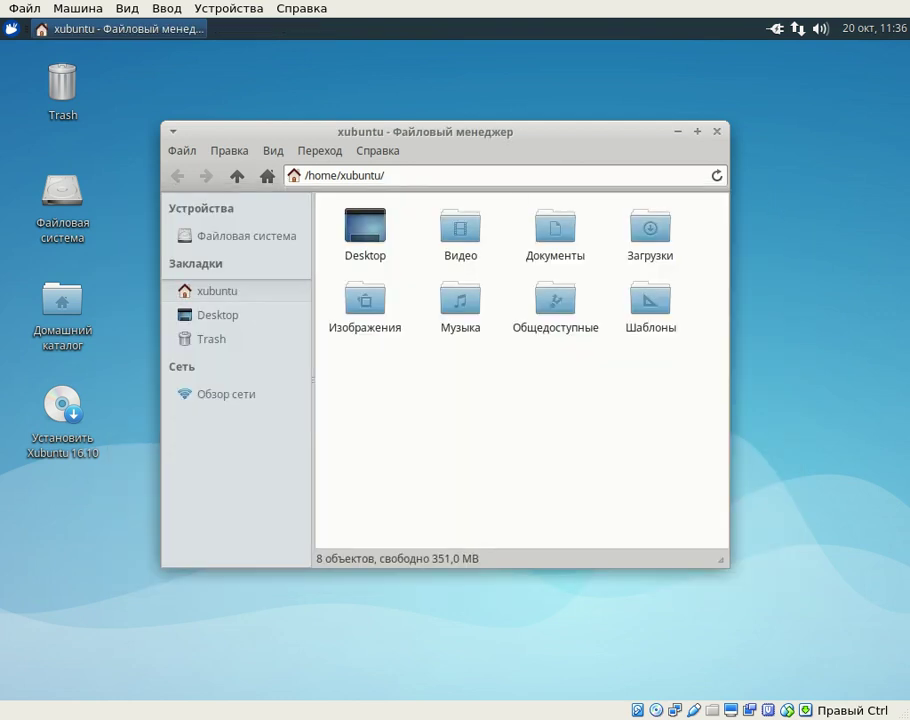
# - Review the applications listed under the Мультимедиа and Настройки categories
pyautogui.click(11, 28)
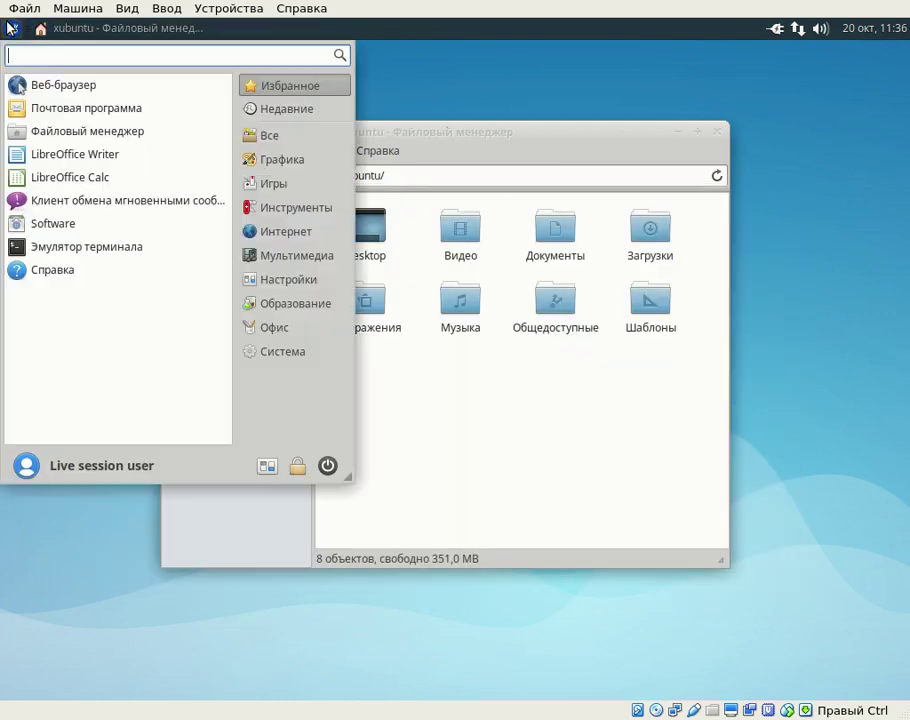
pyautogui.click(299, 258)
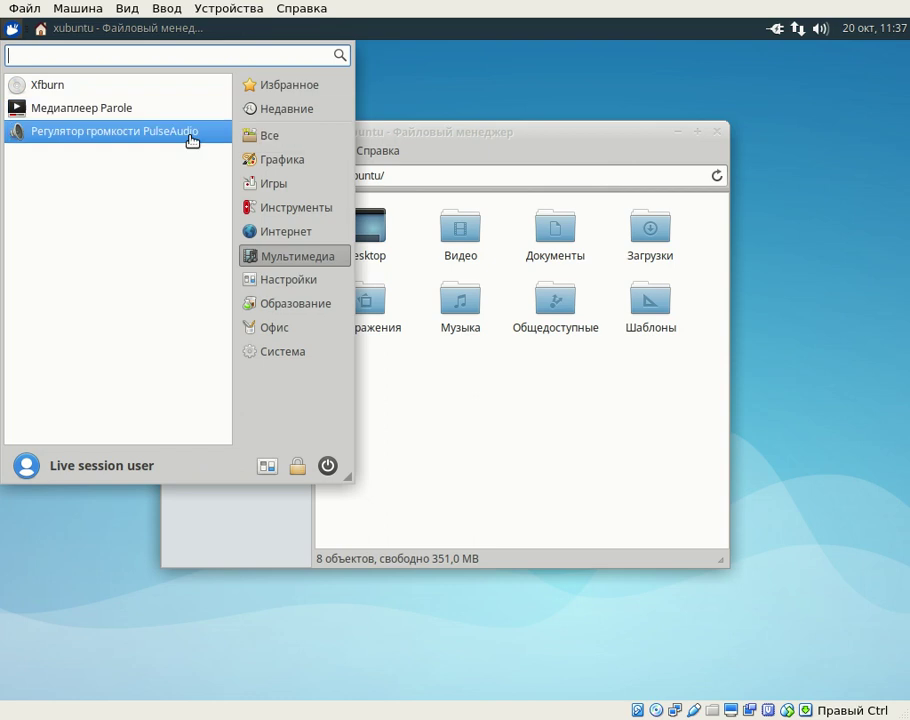
pyautogui.click(265, 285)
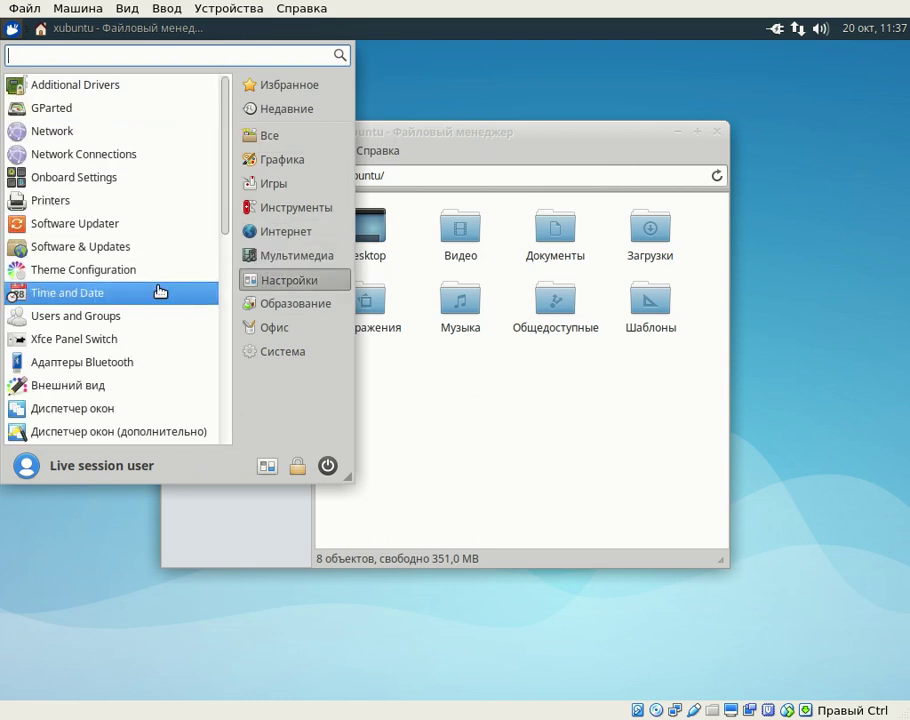
pyautogui.scroll(-7, 130, 247)
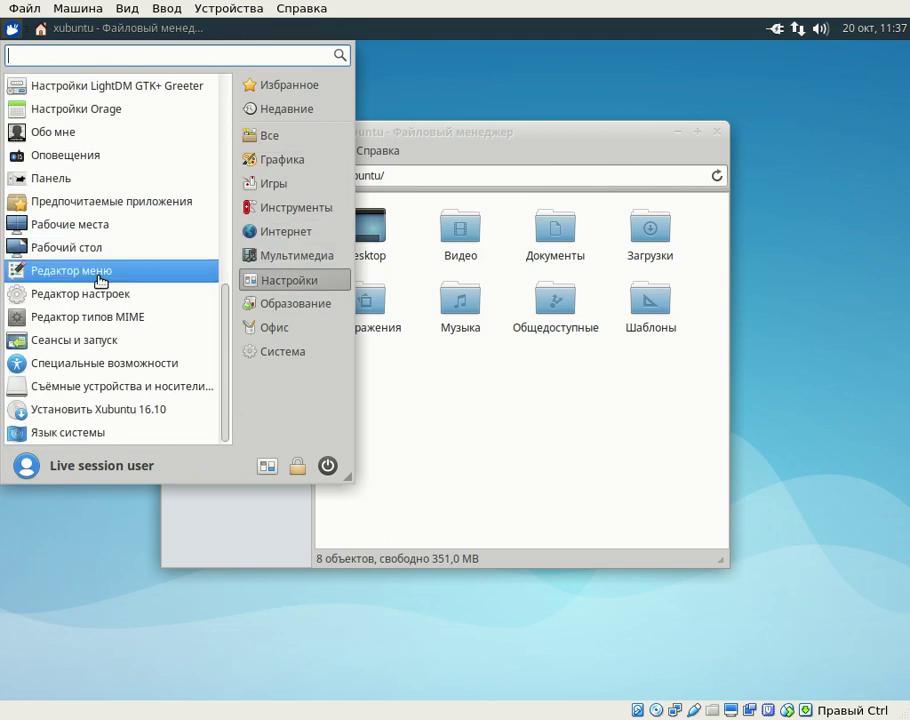
pyautogui.scroll(4, 75, 427)
pyautogui.scroll(4, 74, 410)
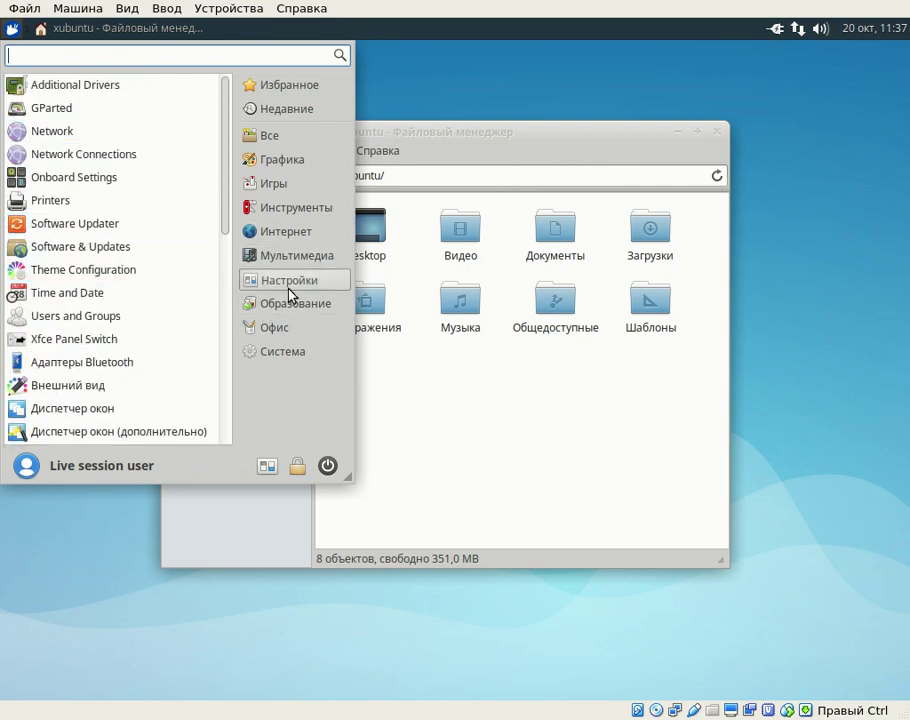
# - Open the settings manager, examine its Личные, Оборудование, Система and Прочее sections, and close it
pyautogui.click(266, 467)
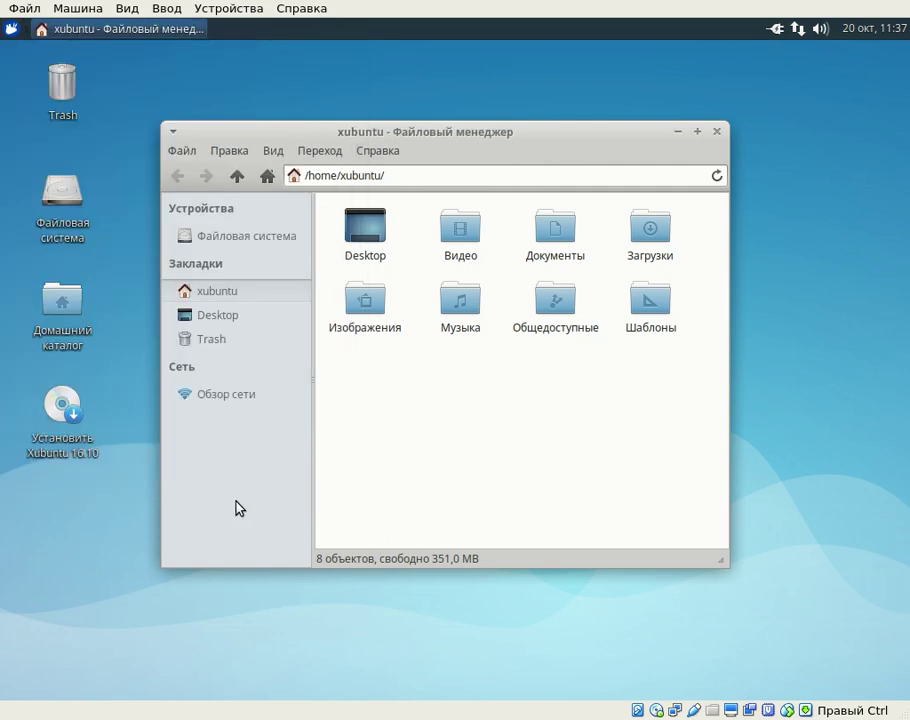
pyautogui.moveTo(400, 132); pyautogui.dragTo(317, 79)
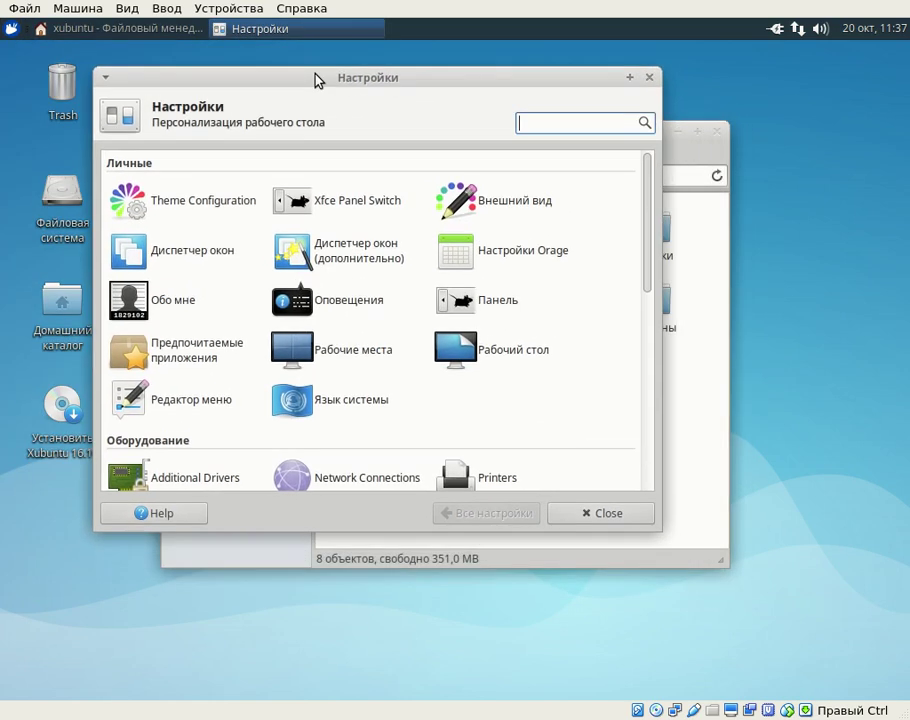
pyautogui.scroll(-10, 388, 288)
pyautogui.scroll(7, 387, 285)
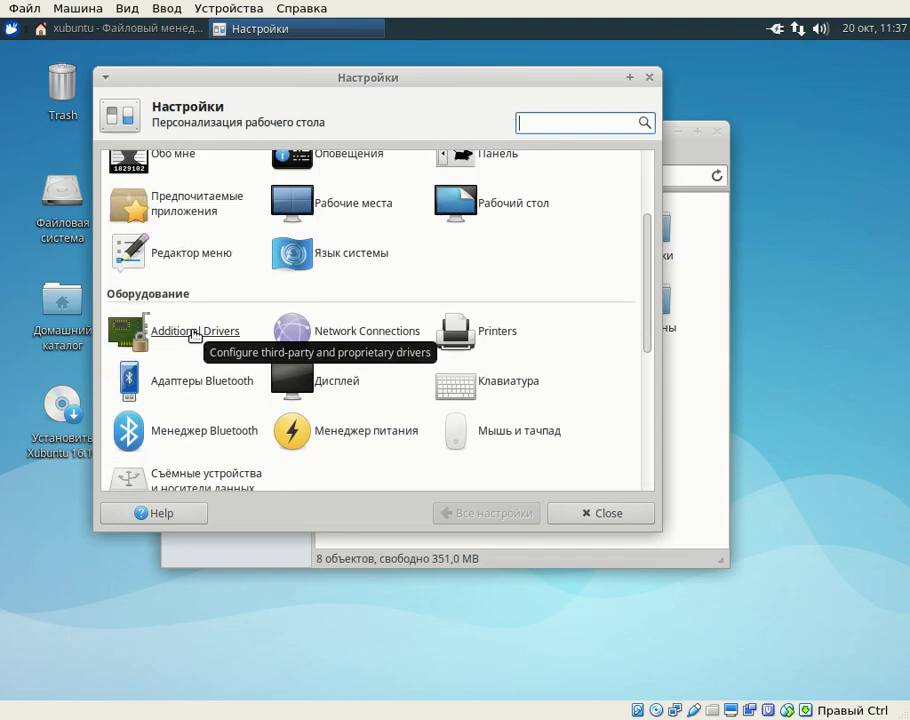
pyautogui.scroll(-2, 443, 317)
pyautogui.scroll(-4, 443, 317)
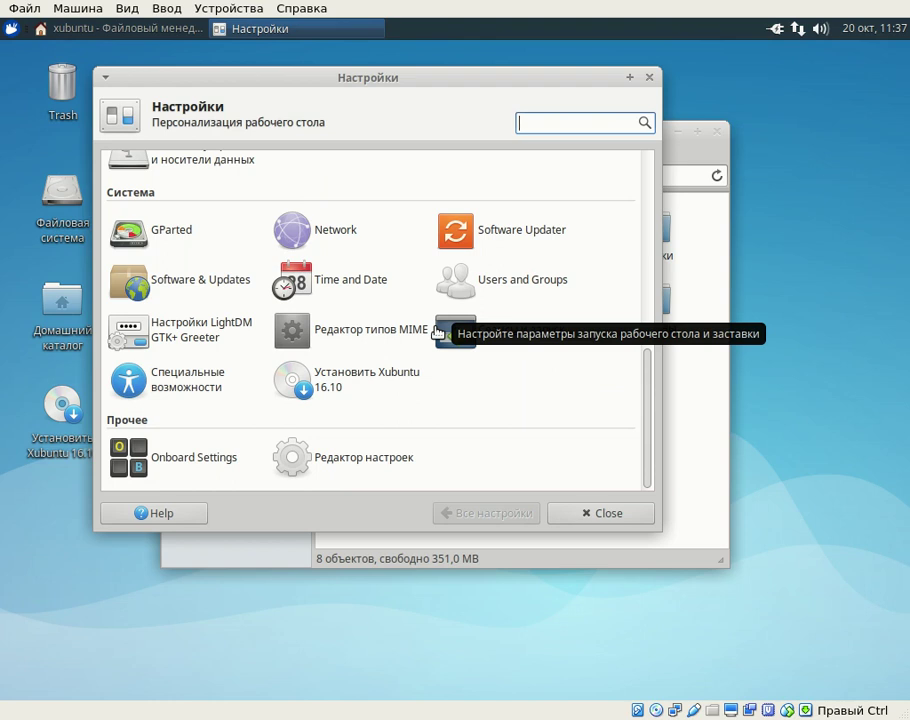
pyautogui.scroll(3, 428, 392)
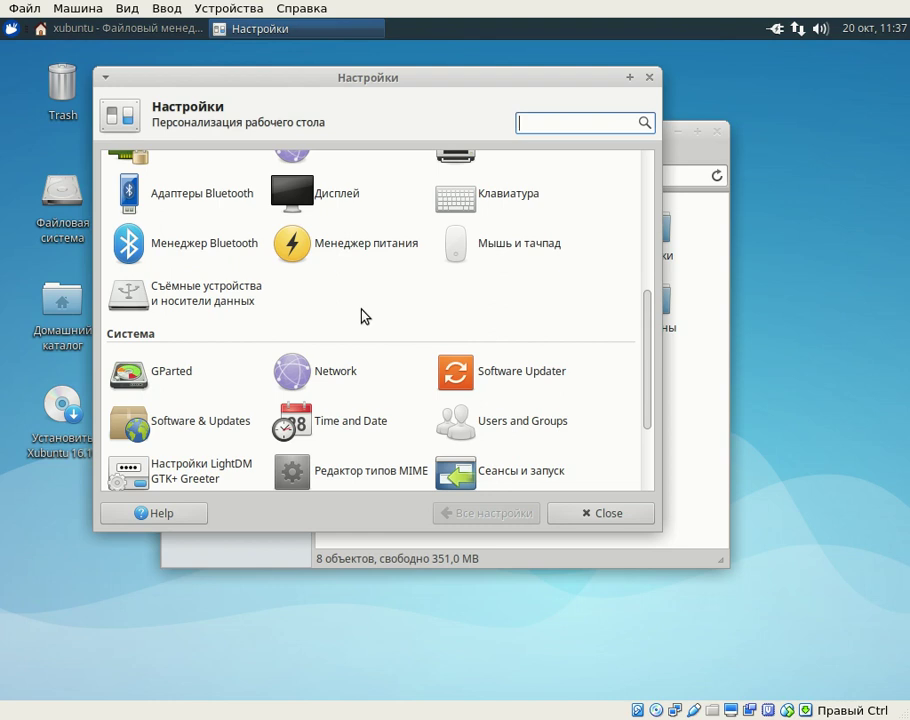
pyautogui.scroll(5, 364, 316)
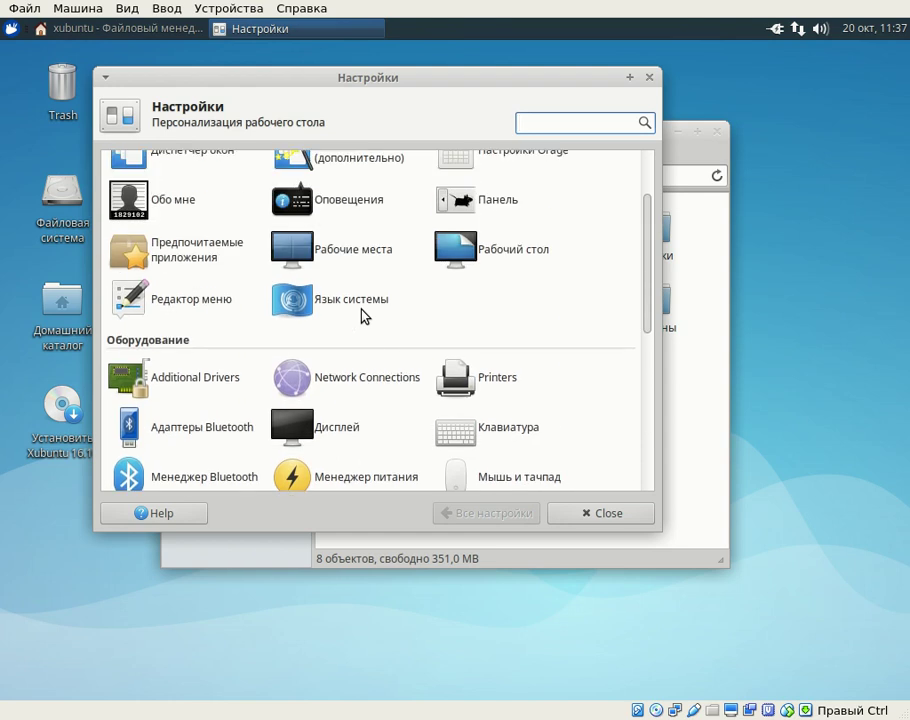
pyautogui.scroll(2, 364, 316)
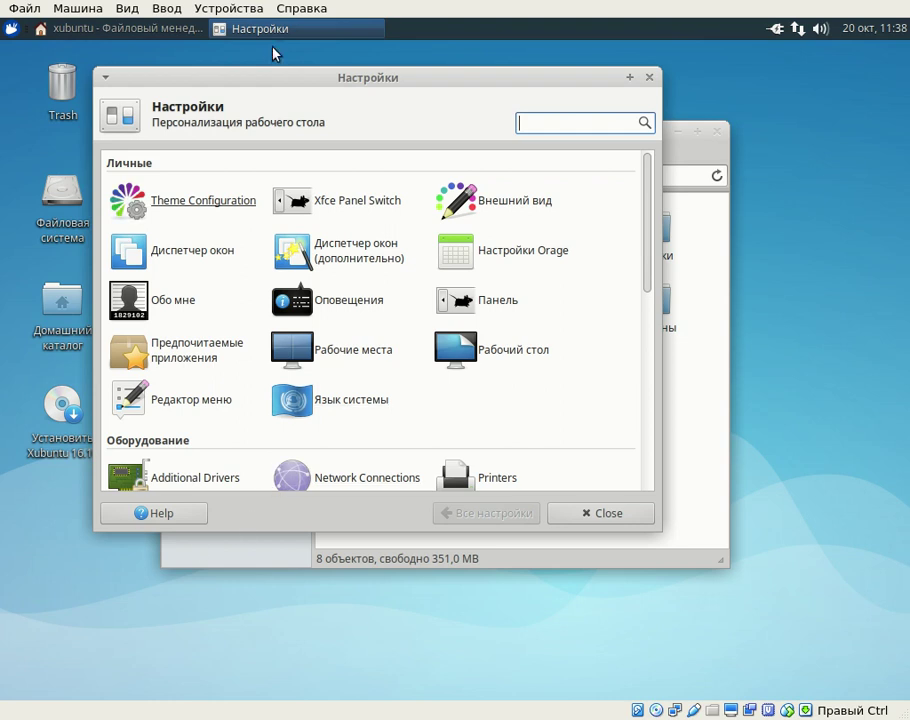
pyautogui.scroll(-5, 572, 333)
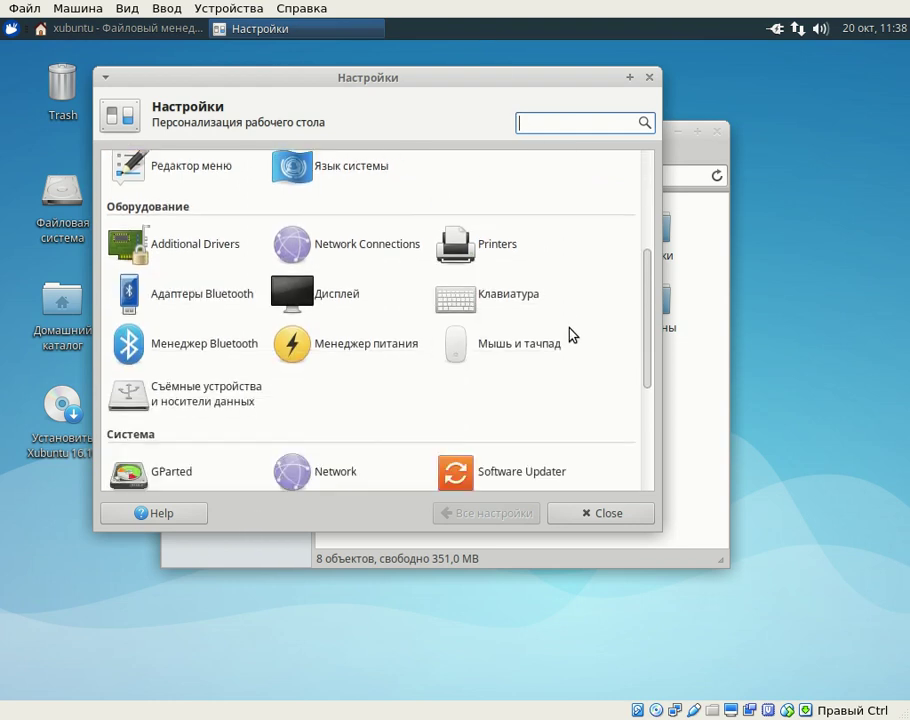
pyautogui.scroll(-4, 572, 333)
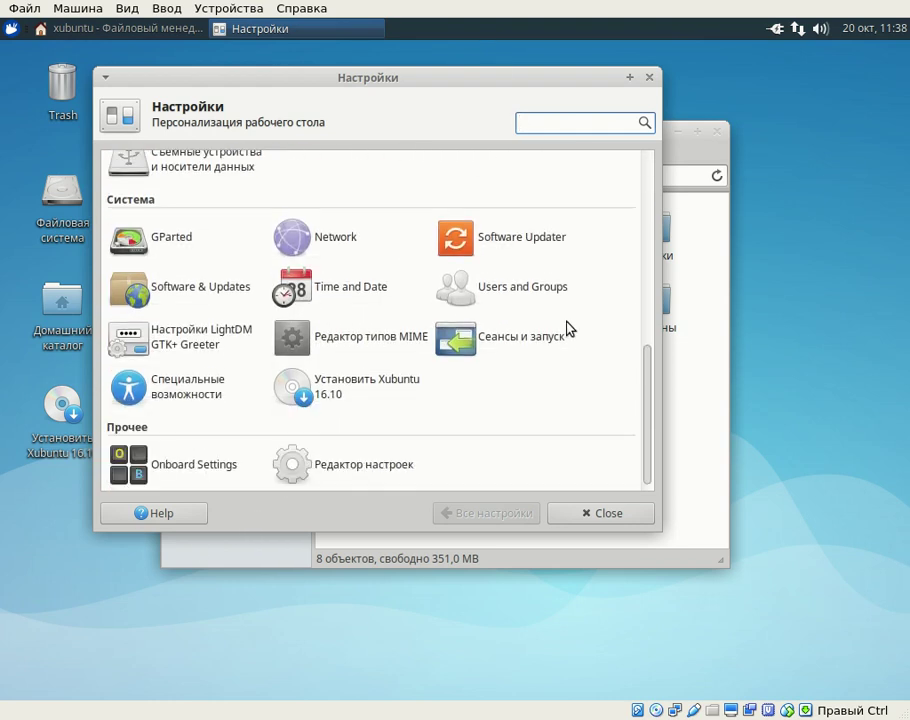
pyautogui.scroll(5, 555, 295)
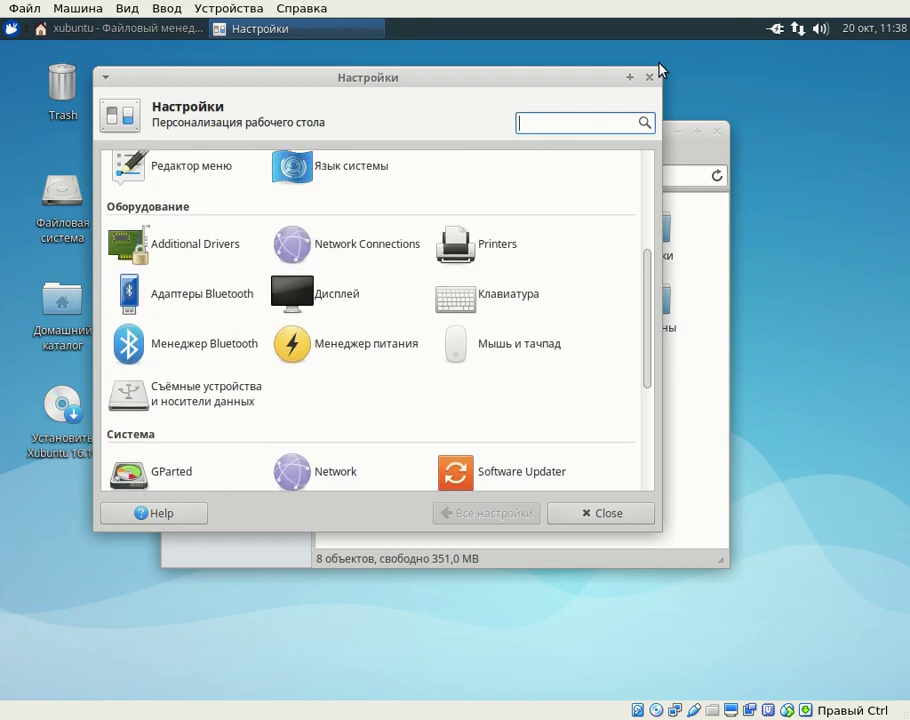
pyautogui.click(649, 77)
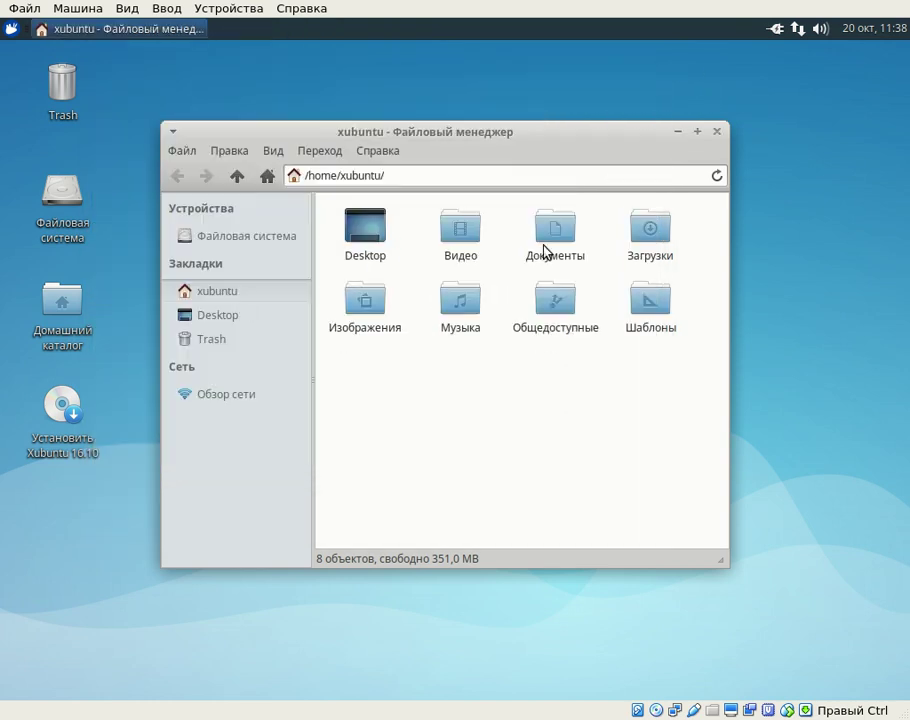
# - Review the applications listed under the Образование and Офис categories
pyautogui.click(16, 29)
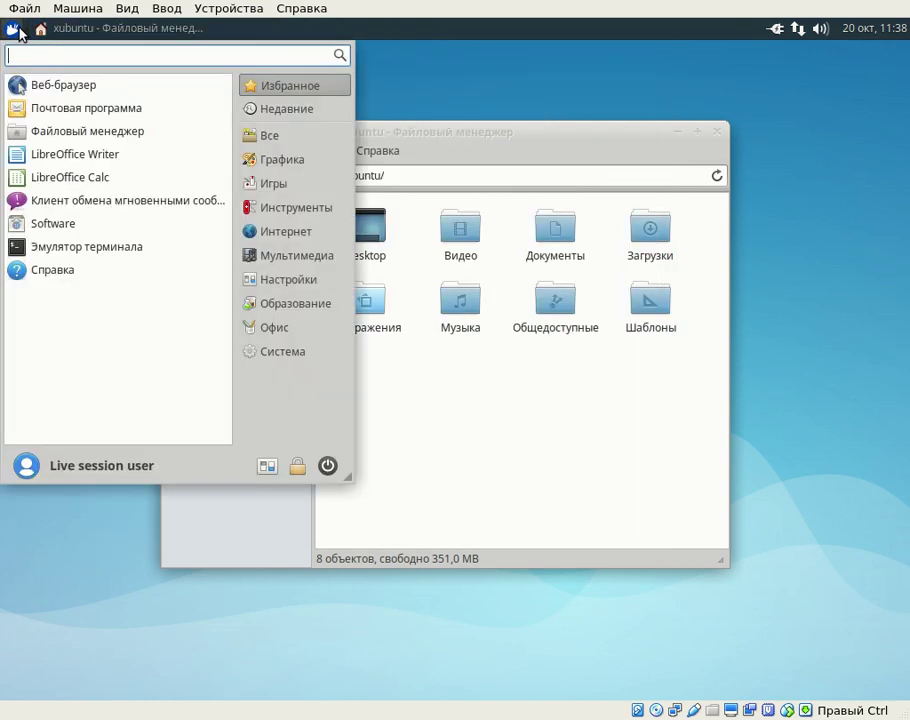
pyautogui.click(260, 313)
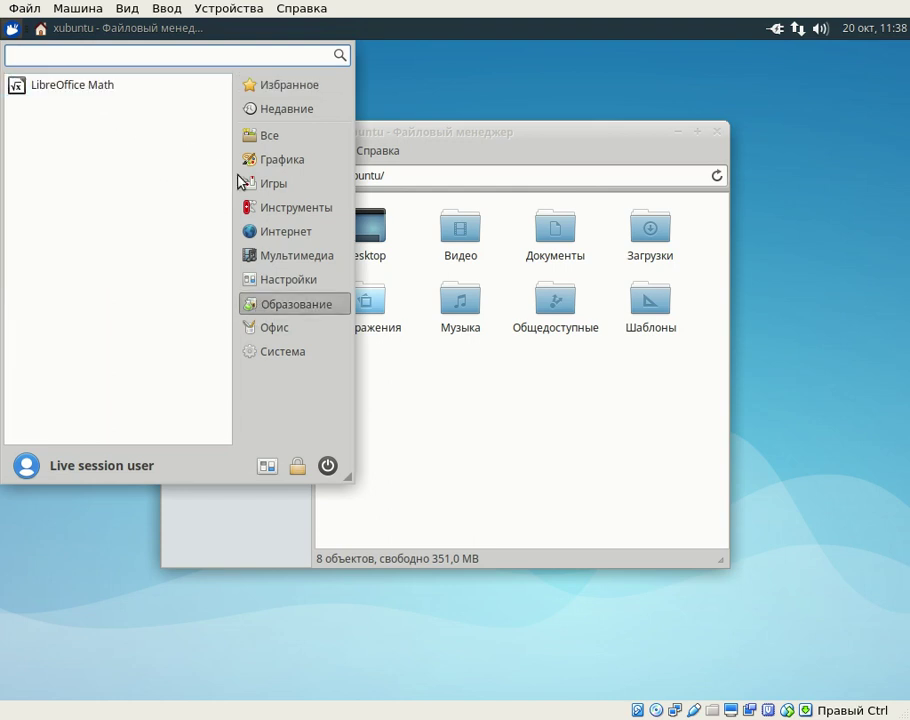
pyautogui.click(282, 331)
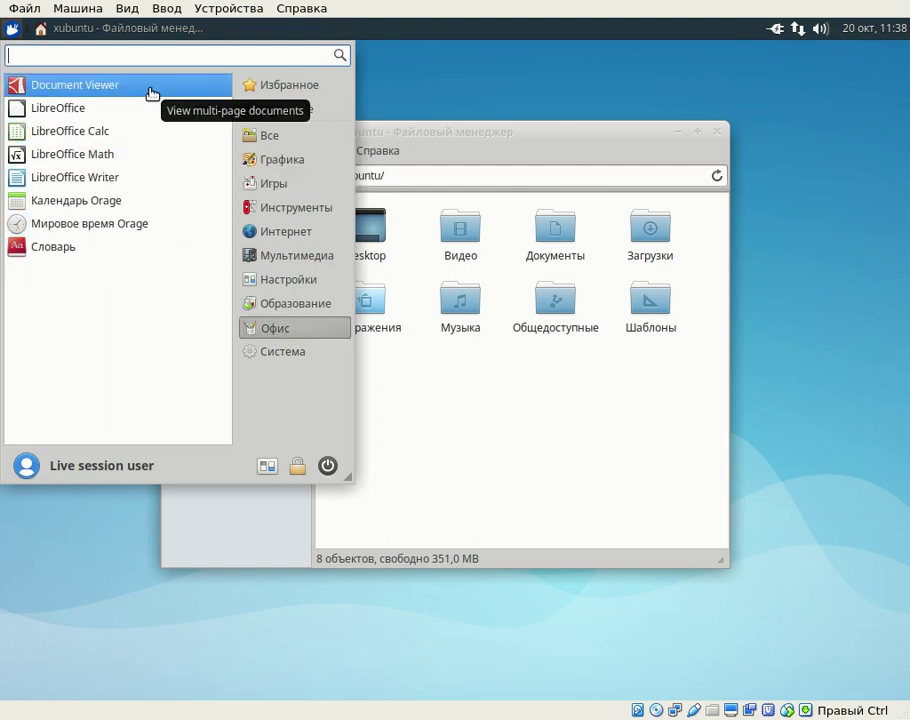
# - Launch Диспетчер задач from the Система applications, check the processor and memory usage, and close it
pyautogui.click(282, 352)
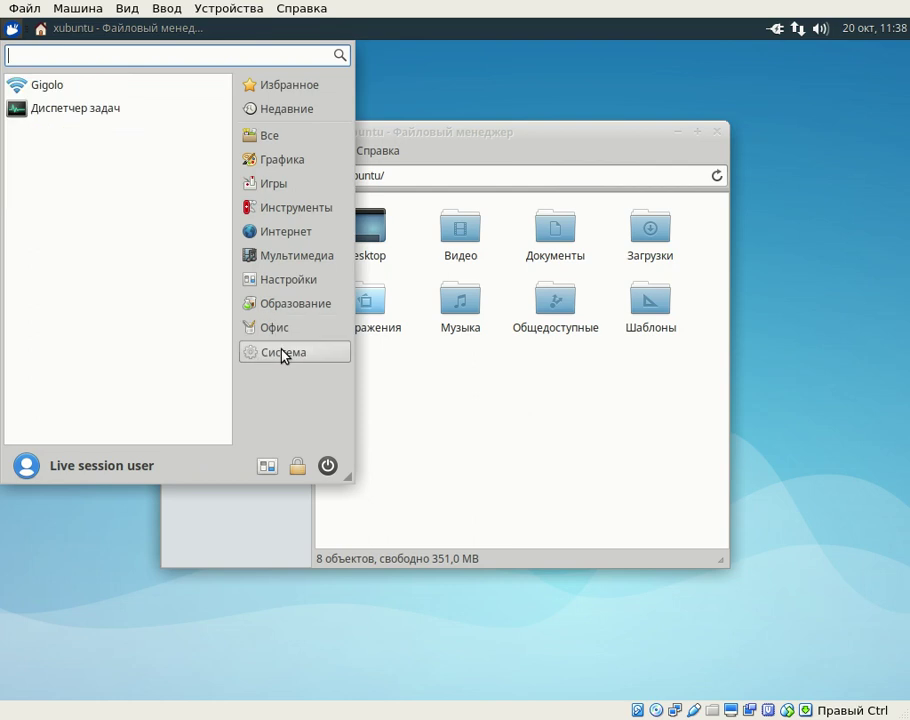
pyautogui.click(91, 108)
pyautogui.moveTo(630, 290); pyautogui.dragTo(370, 219)
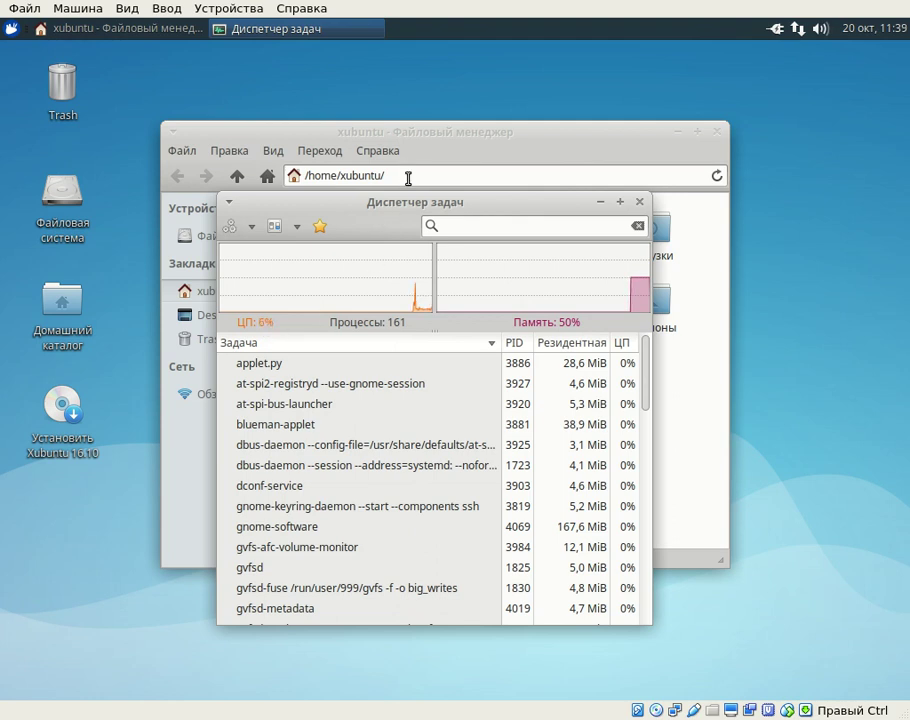
pyautogui.click(641, 202)
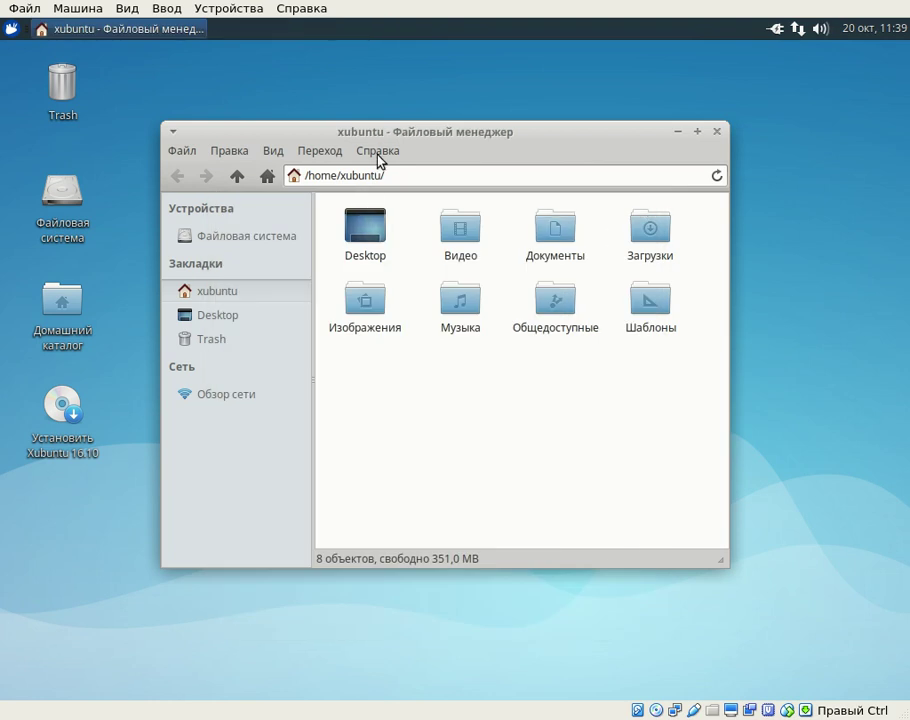
# - Reposition the file manager window and review the applications under the Система, Офис and Образование categories
pyautogui.moveTo(393, 137); pyautogui.dragTo(437, 73)
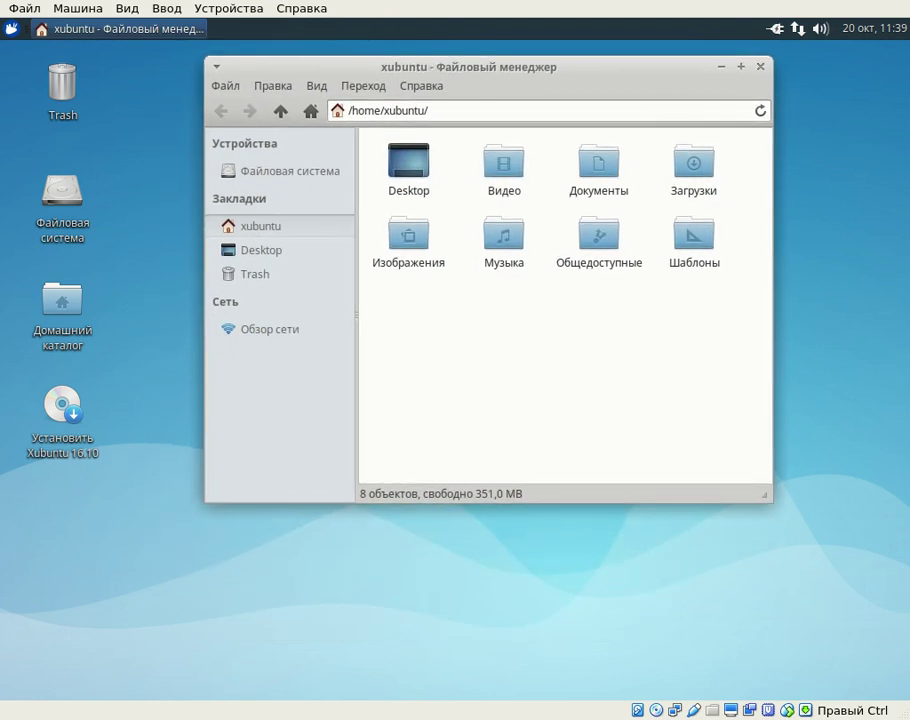
pyautogui.click(11, 28)
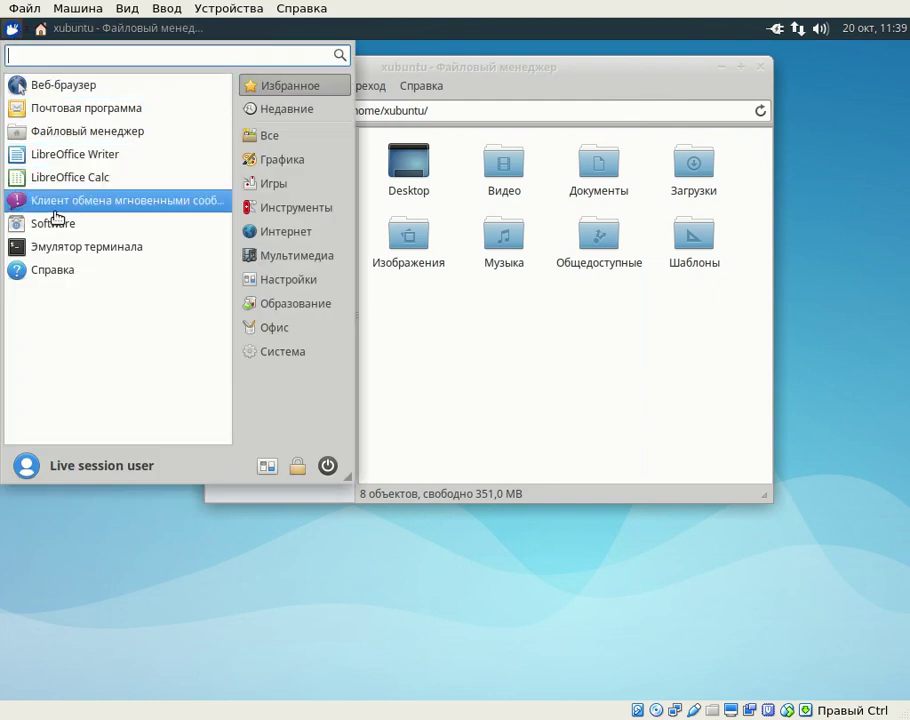
pyautogui.click(281, 356)
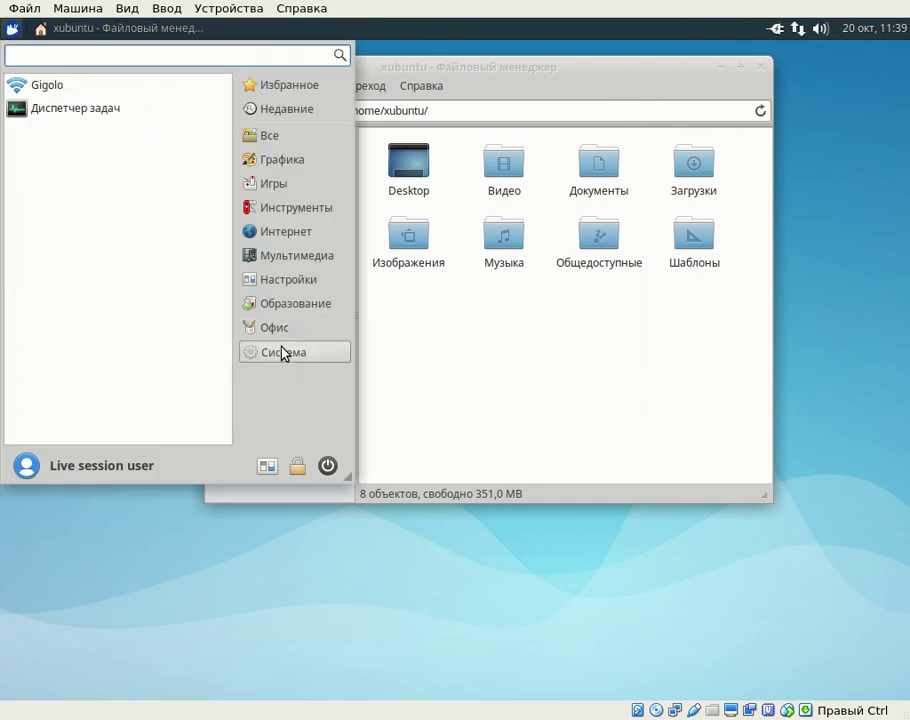
pyautogui.click(279, 332)
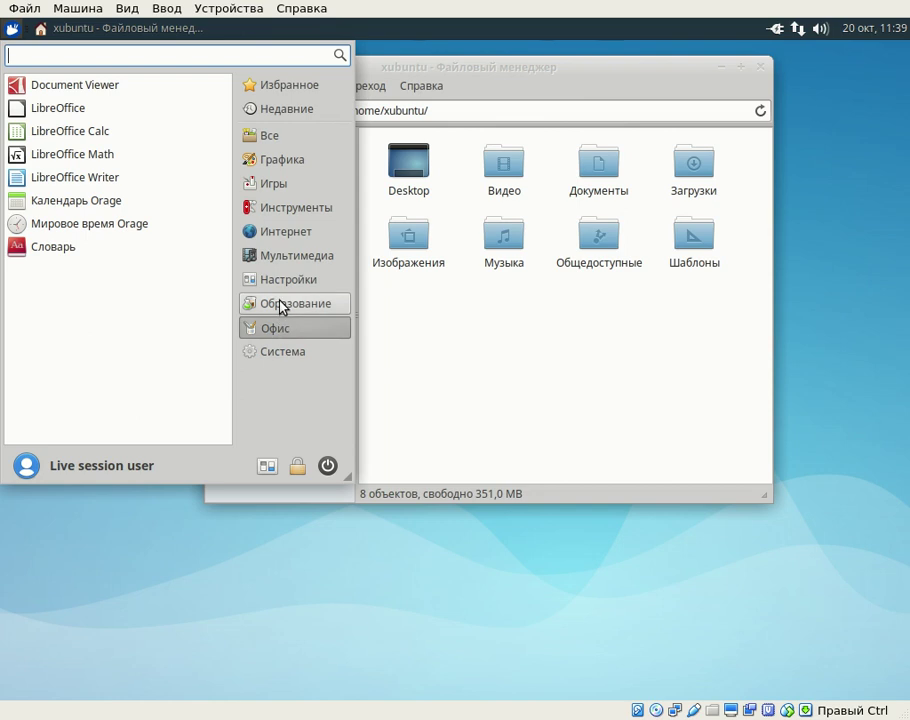
pyautogui.click(281, 306)
# - Examine the full list of tools in the Настройки category, from Additional Drivers to Язык системы, and close the applications menu
pyautogui.click(277, 281)
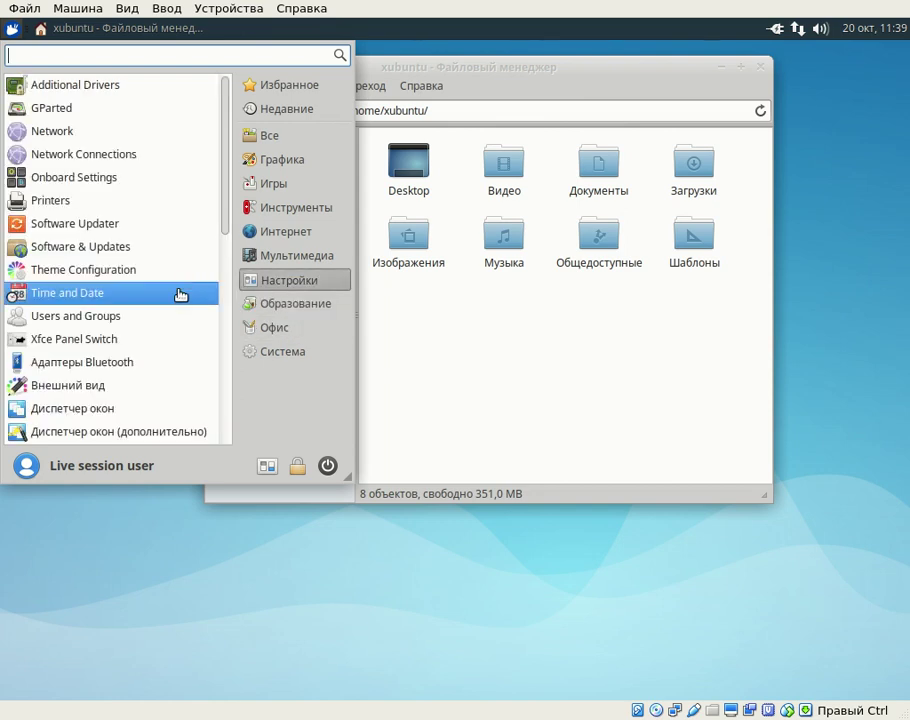
pyautogui.scroll(-5, 138, 302)
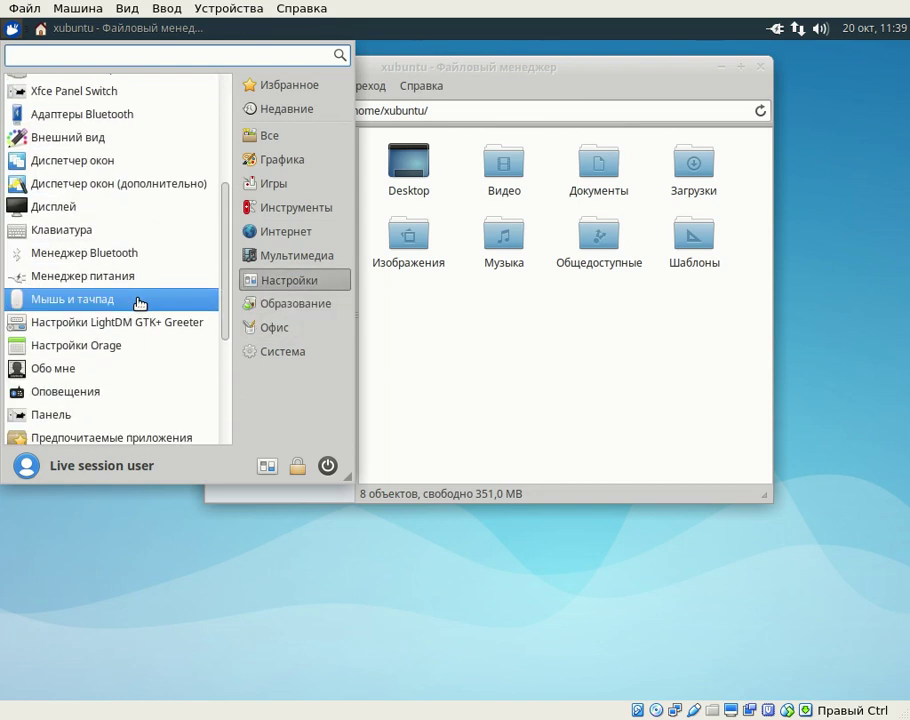
pyautogui.scroll(-2, 106, 390)
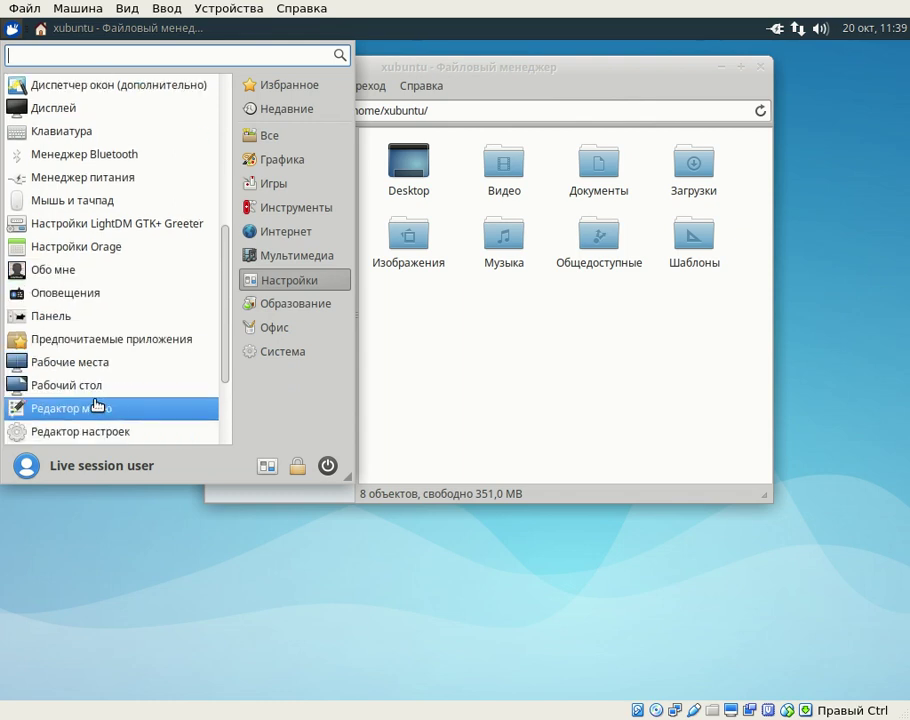
pyautogui.scroll(-3, 104, 343)
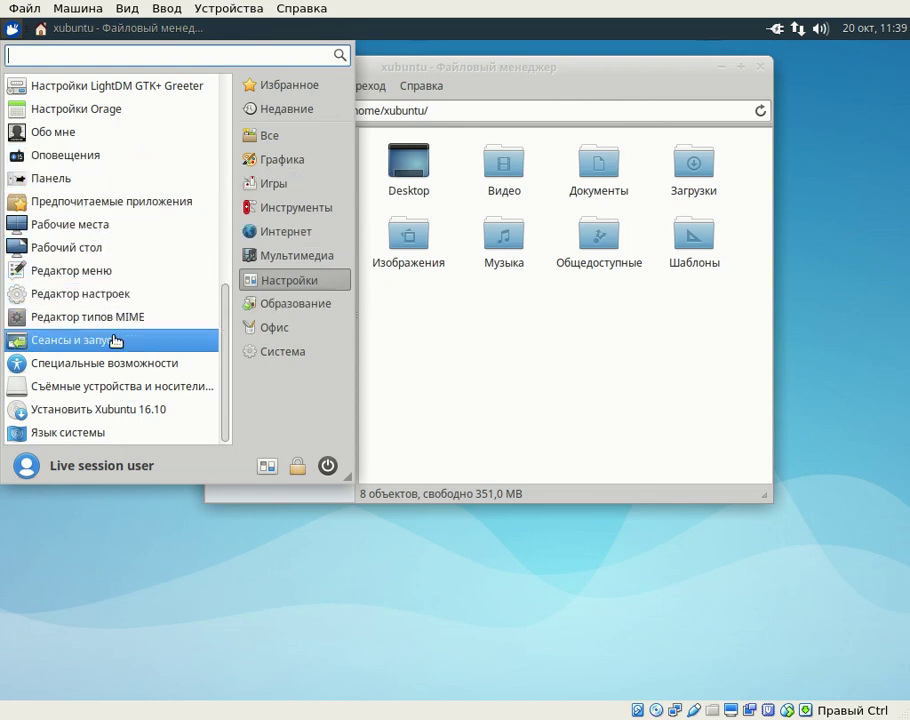
pyautogui.scroll(3, 88, 390)
pyautogui.scroll(3, 90, 390)
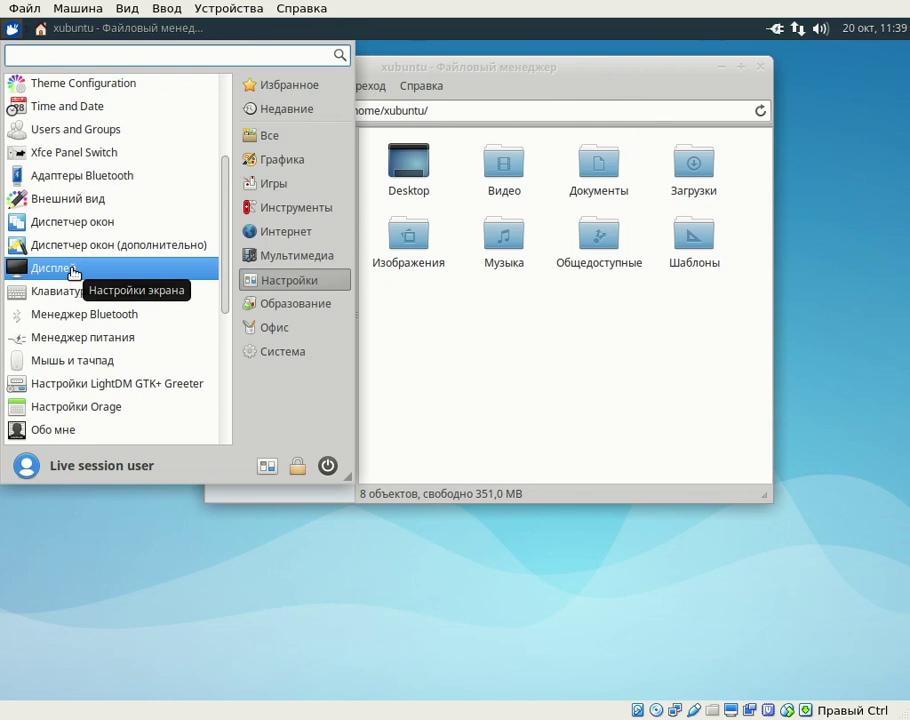
pyautogui.click(405, 408)
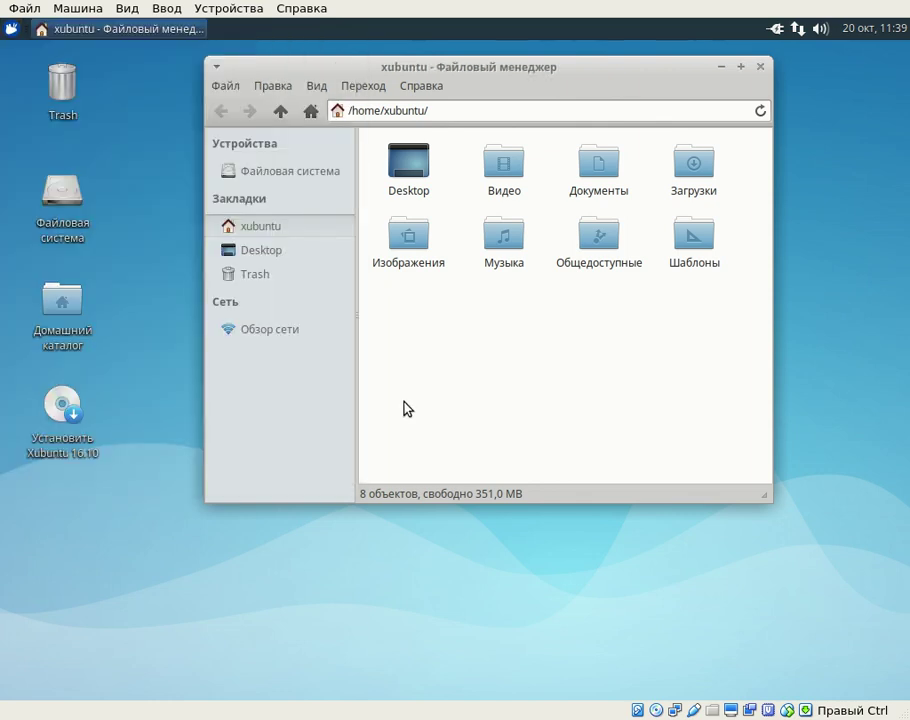
# - Minimize the file manager, open the desktop panel's settings dialog and move it clear of the desktop icons
pyautogui.click(721, 68)
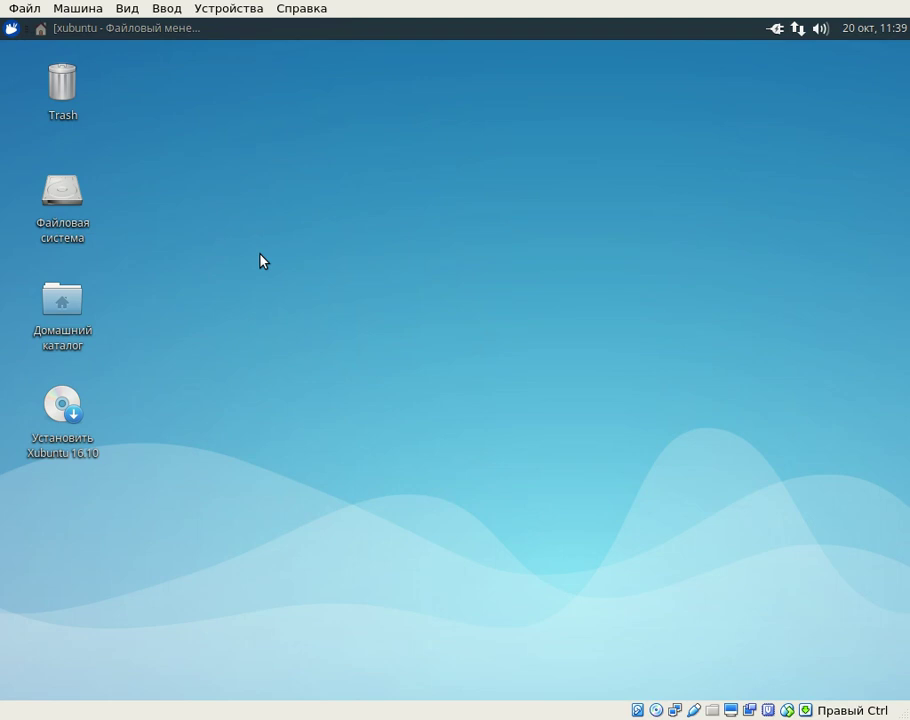
pyautogui.rightClick(495, 34)
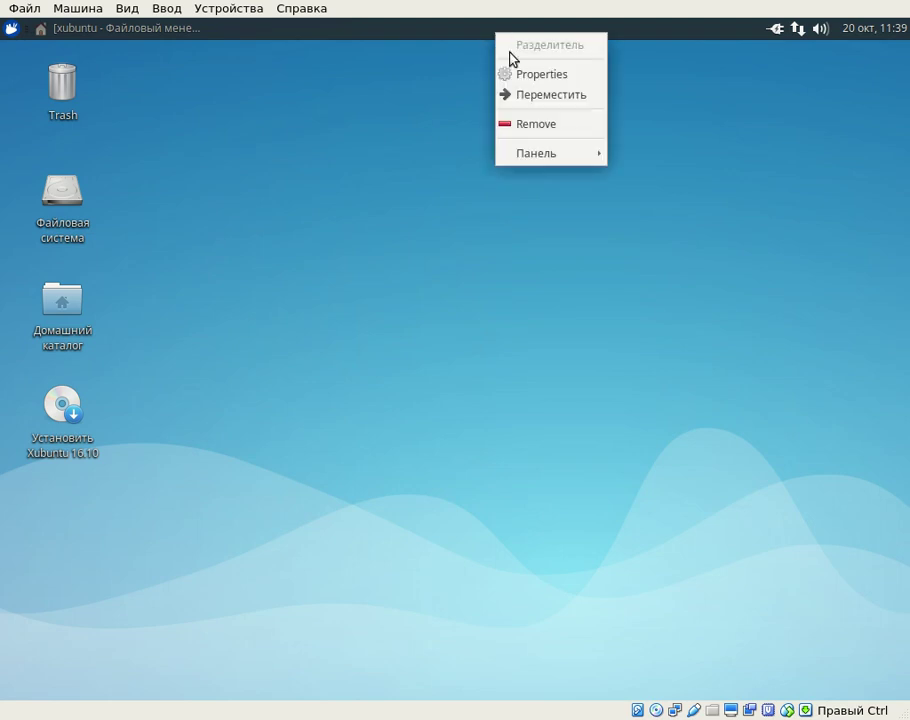
pyautogui.moveTo(538, 153)
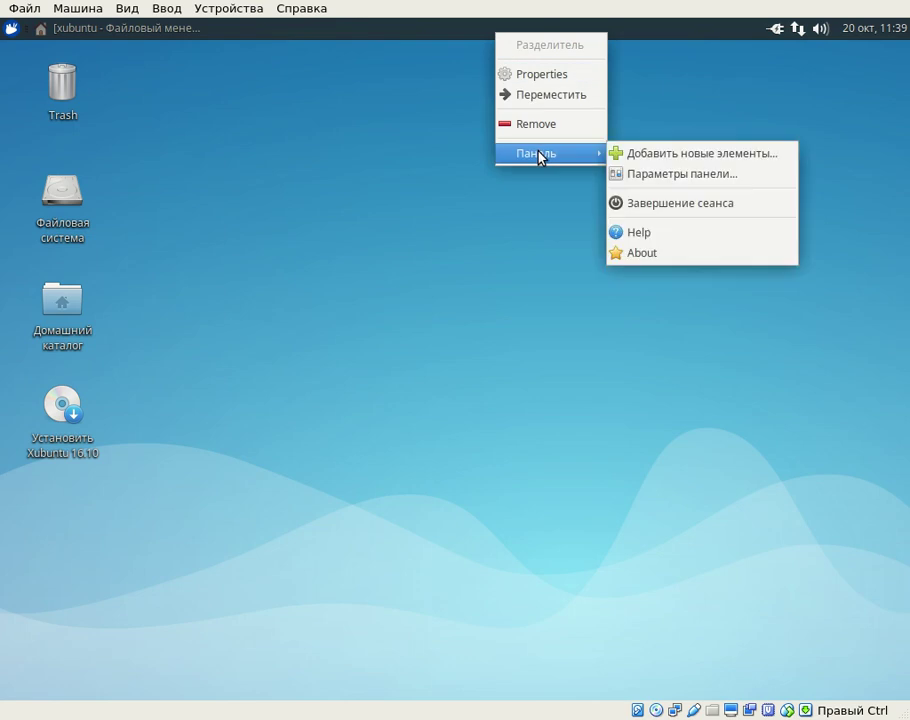
pyautogui.click(642, 174)
pyautogui.click(215, 268)
pyautogui.click(147, 257)
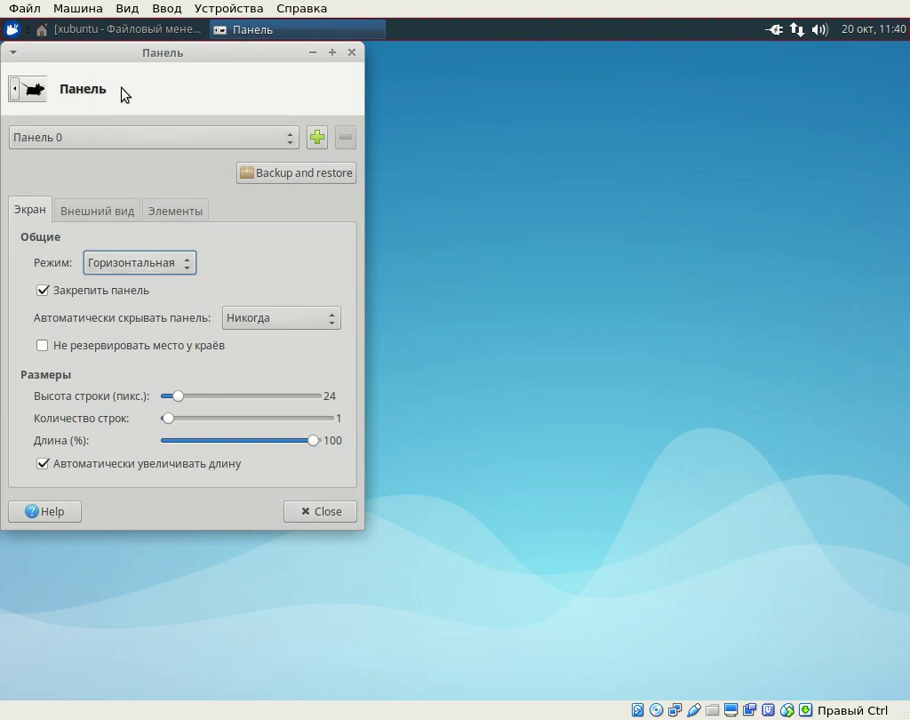
pyautogui.moveTo(137, 60); pyautogui.dragTo(311, 88)
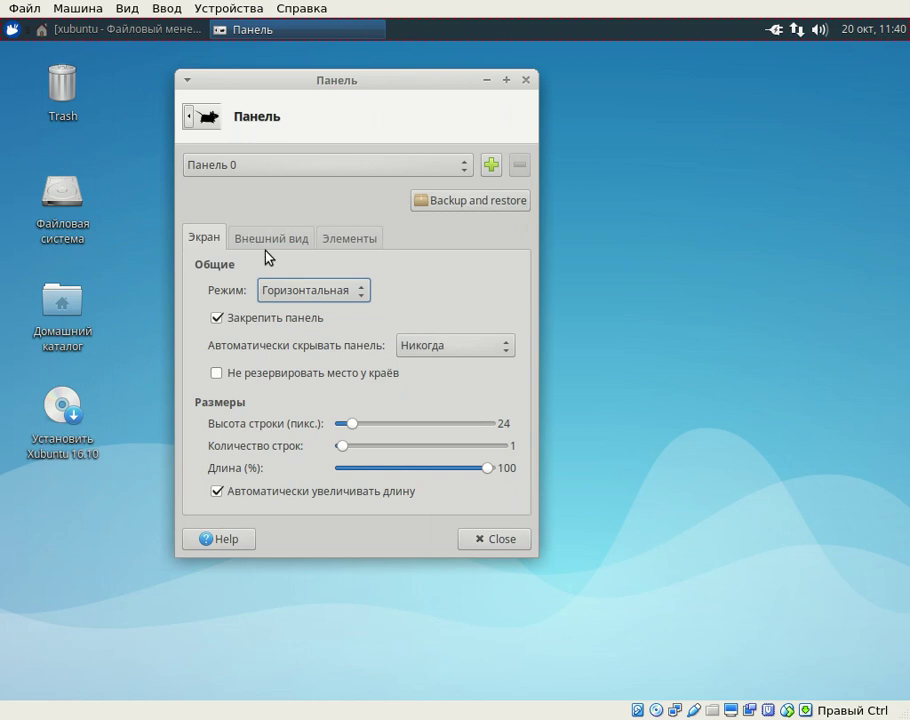
# - Try the Вертикальная mode for Панель 0, and restore the Горизонтальная mode
pyautogui.click(280, 292)
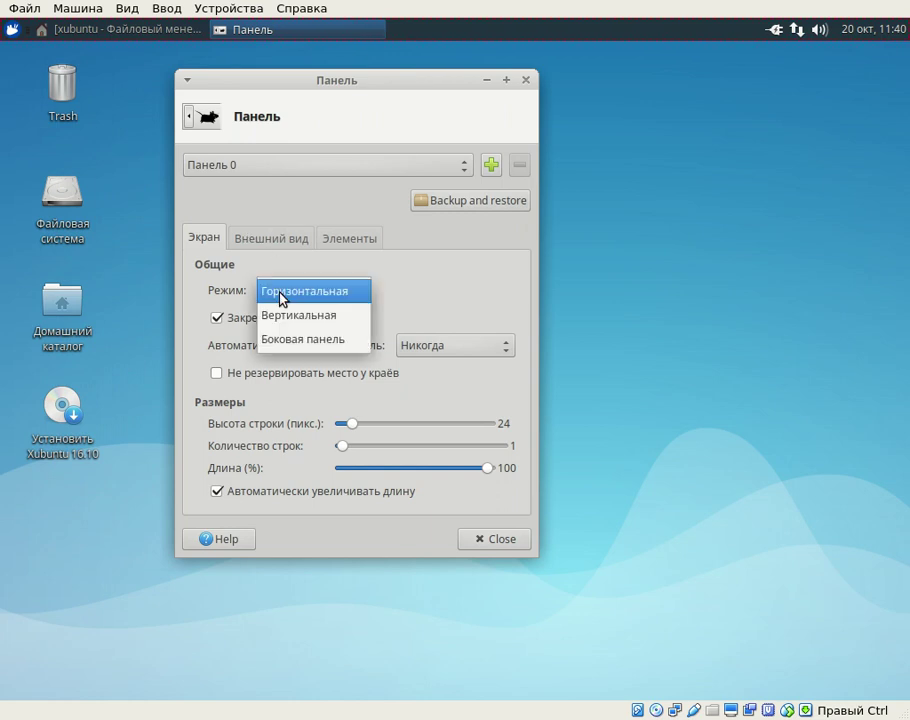
pyautogui.click(256, 316)
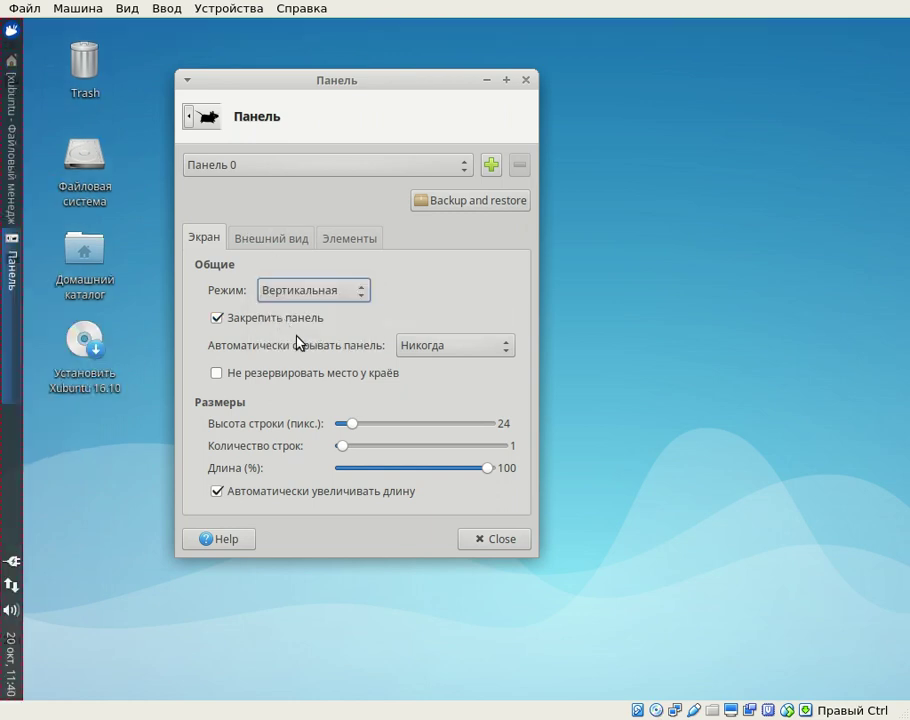
pyautogui.click(297, 291)
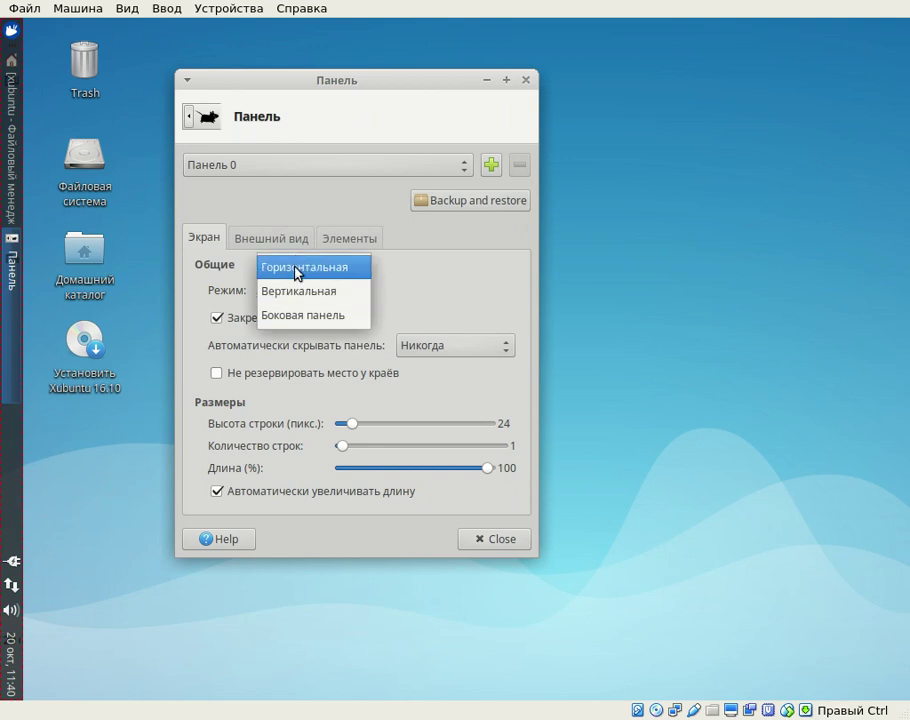
pyautogui.click(297, 273)
# - Unlock the panel, move it to the bottom edge of the desktop, lock it again, close its settings and check the applications menu
pyautogui.click(217, 318)
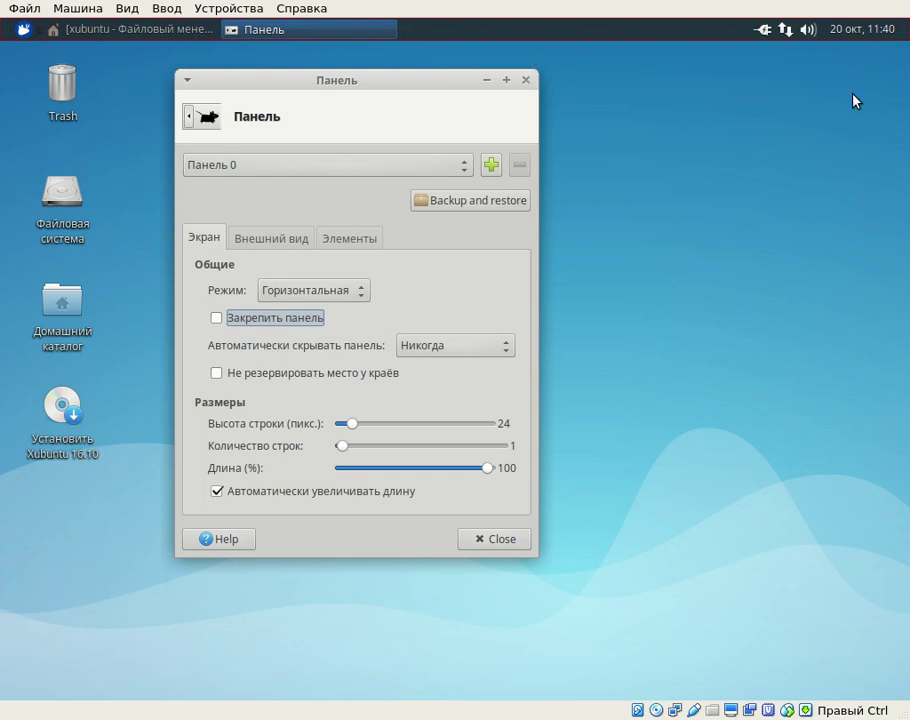
pyautogui.moveTo(900, 29); pyautogui.dragTo(898, 698)
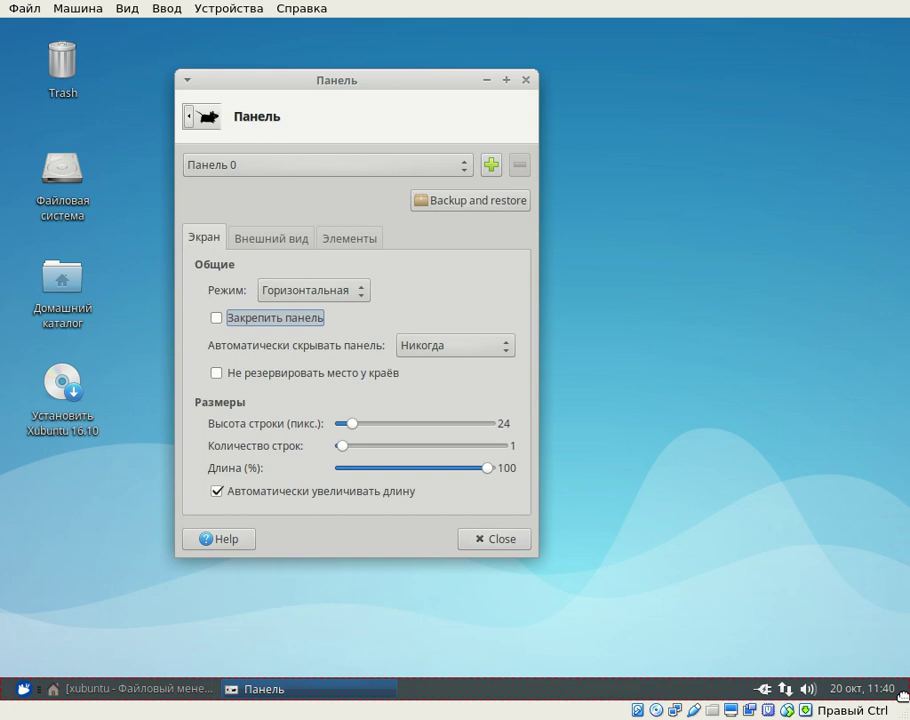
pyautogui.click(228, 320)
pyautogui.click(481, 543)
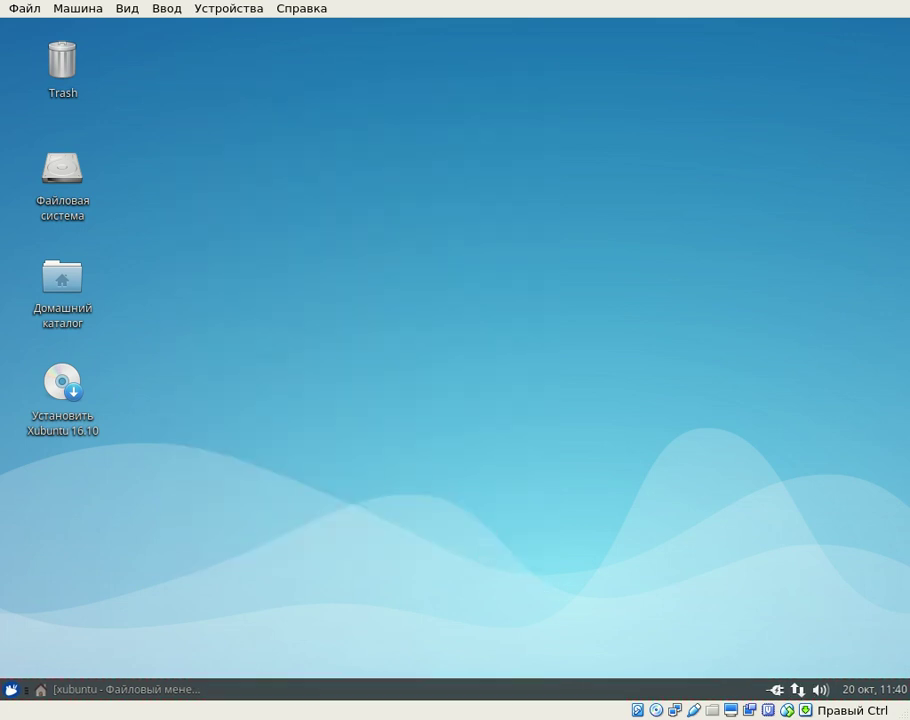
pyautogui.click(10, 689)
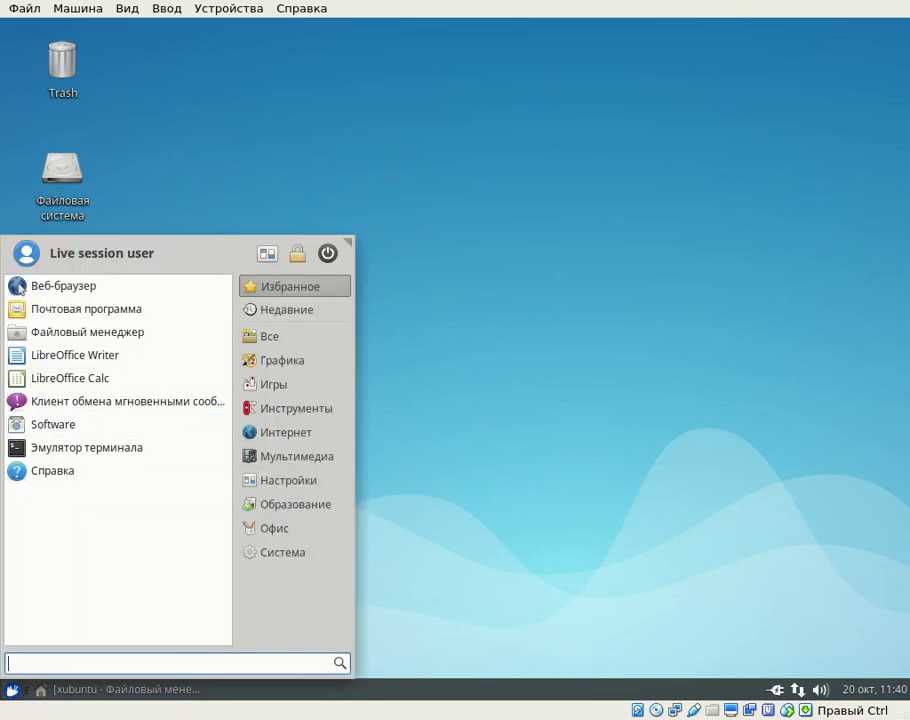
pyautogui.click(518, 168)
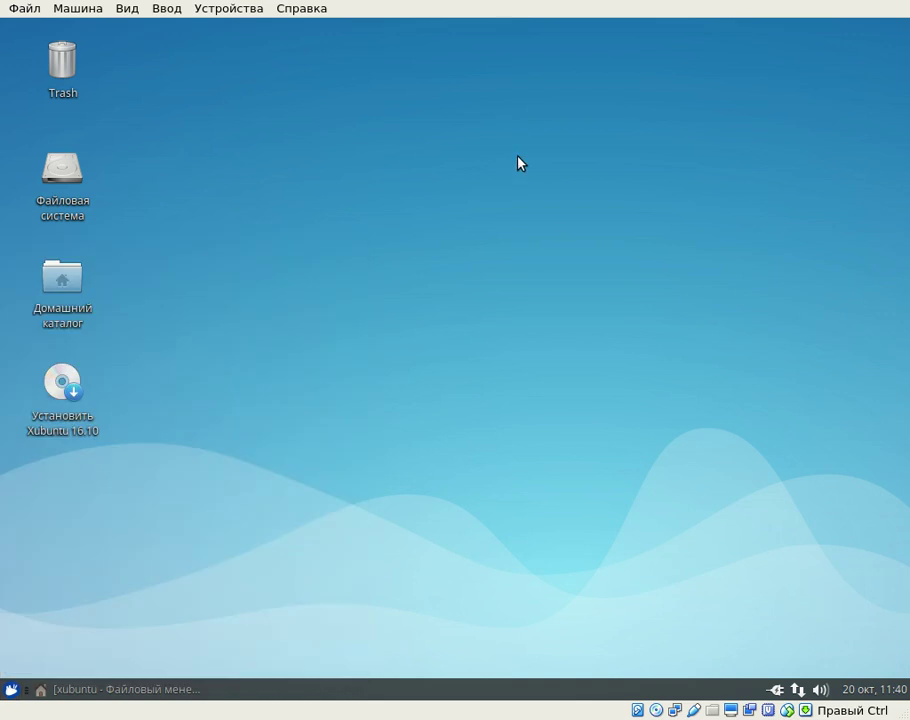
# - Open the desktop settings and set the background to the wallpaper of a bare tree at dusk
pyautogui.rightClick(518, 163)
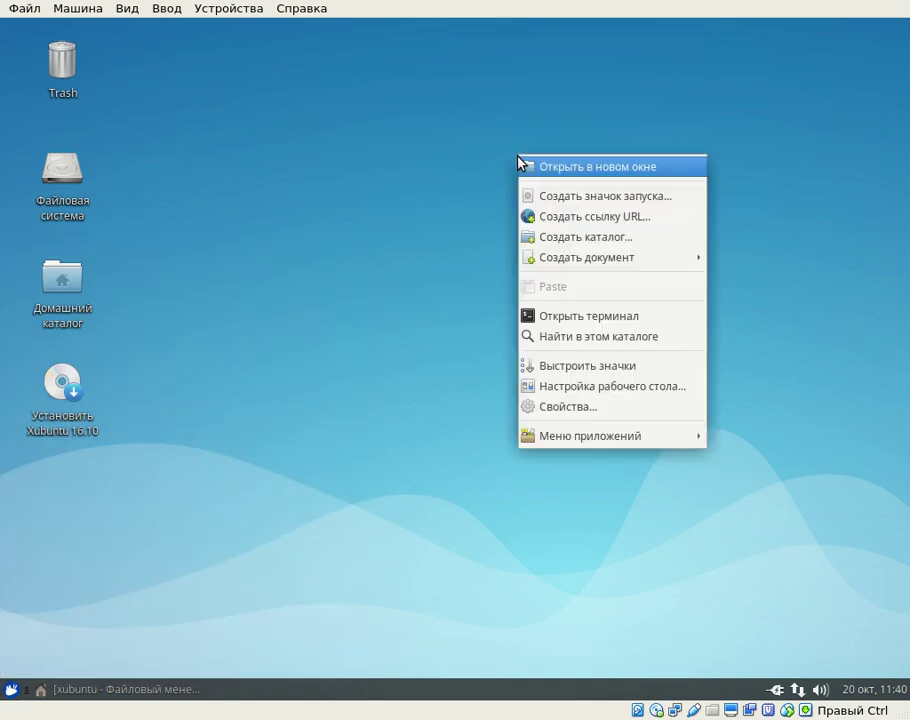
pyautogui.click(595, 389)
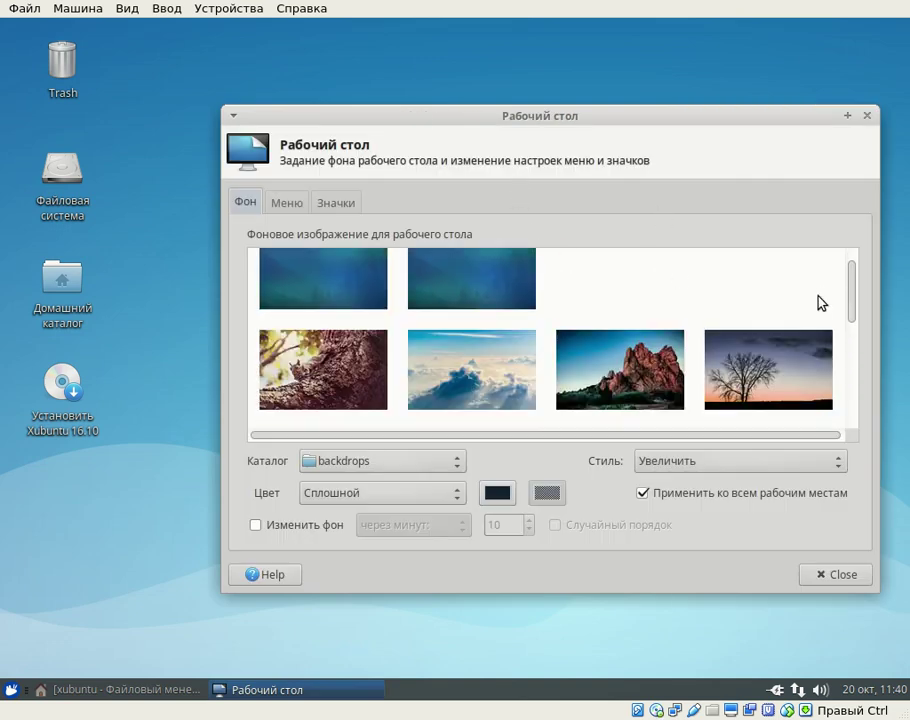
pyautogui.click(727, 355)
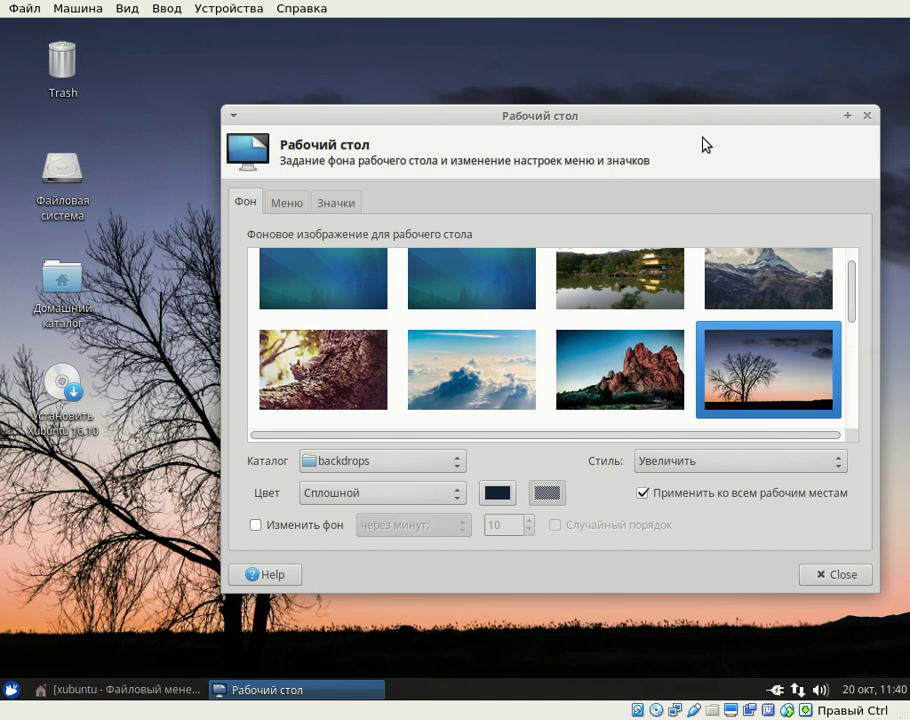
pyautogui.moveTo(700, 116); pyautogui.dragTo(680, 82)
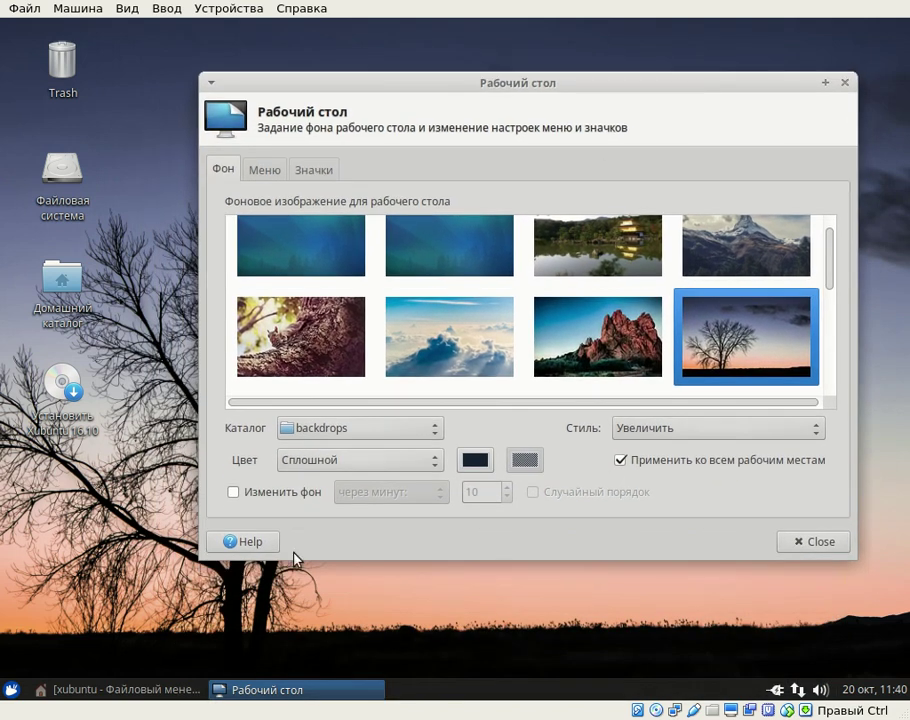
# - Change the Whisker menu's panel button icon to debian-logo and close its properties
pyautogui.rightClick(10, 689)
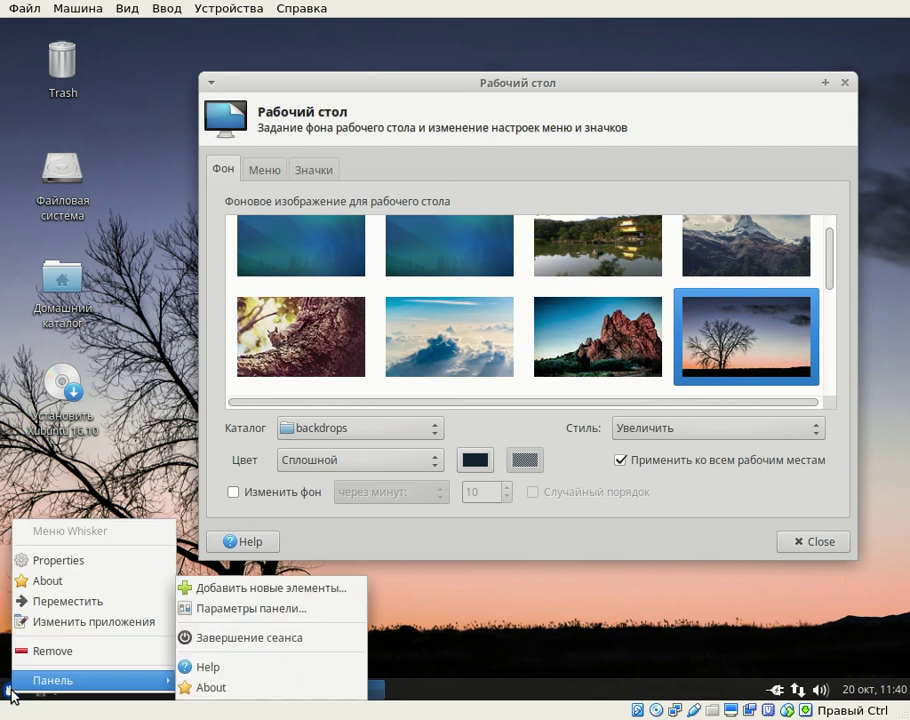
pyautogui.click(31, 565)
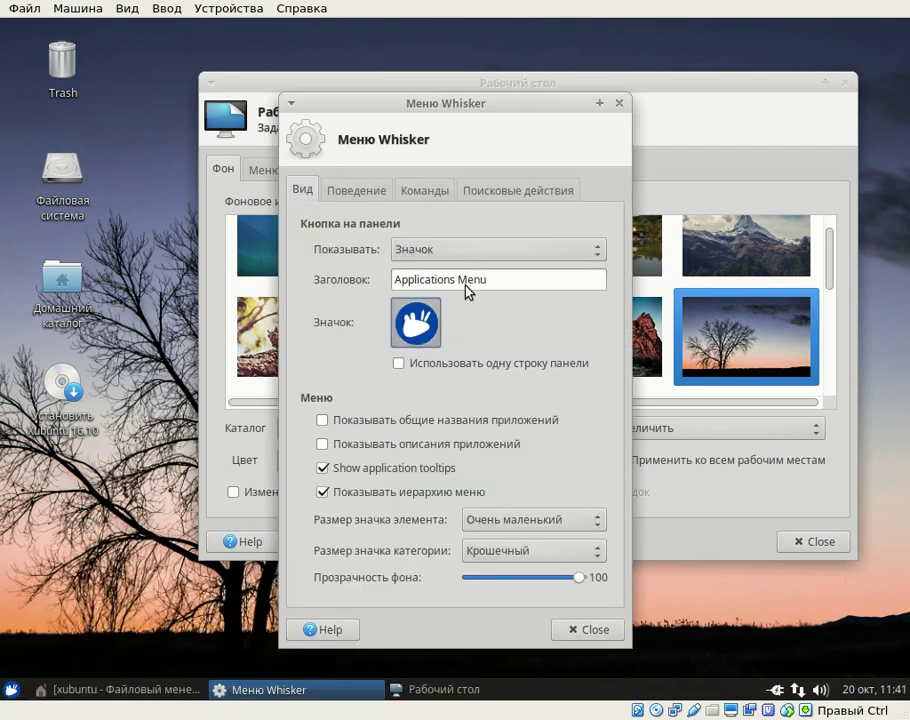
pyautogui.click(417, 322)
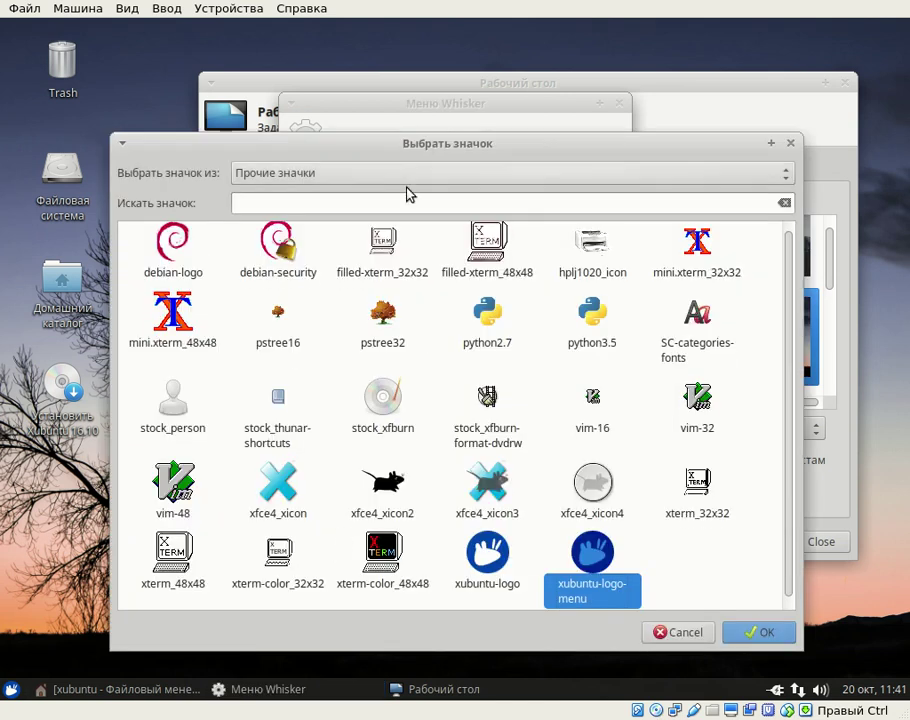
pyautogui.scroll(-1, 357, 360)
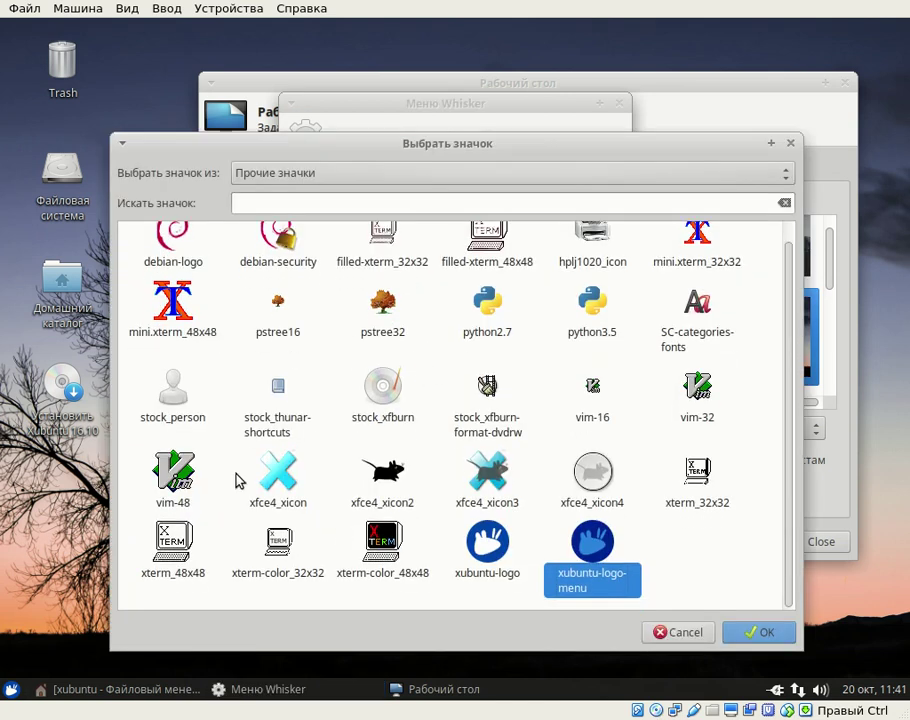
pyautogui.scroll(1, 341, 472)
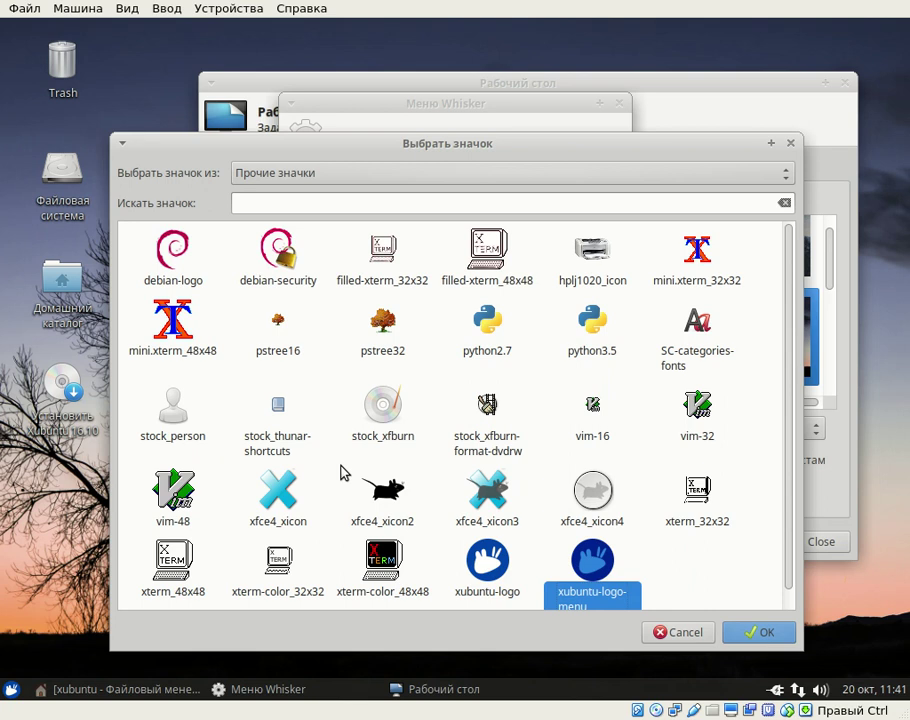
pyautogui.click(168, 268)
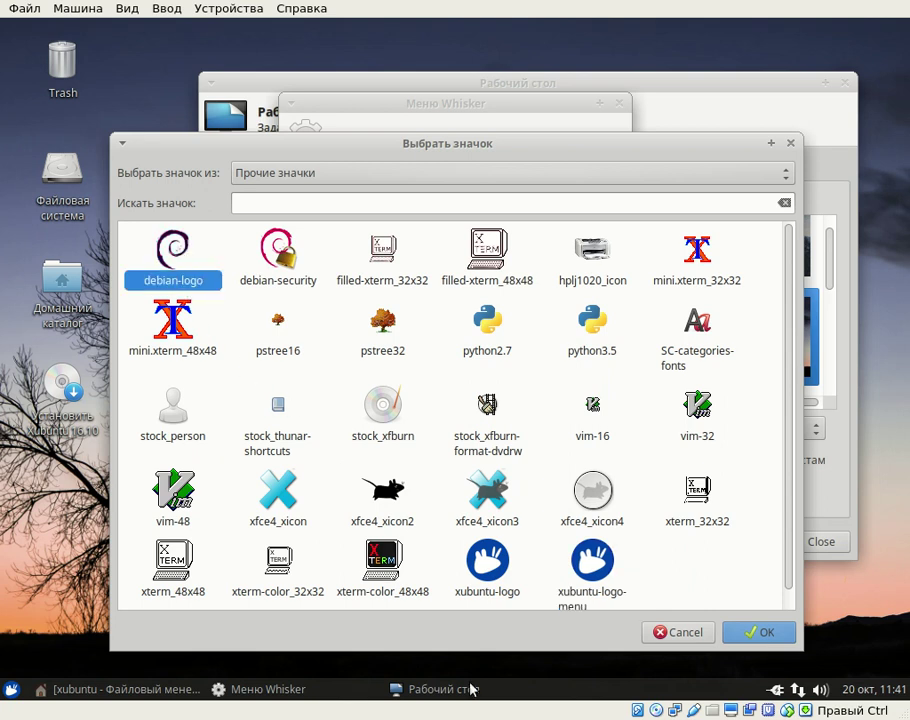
pyautogui.click(750, 632)
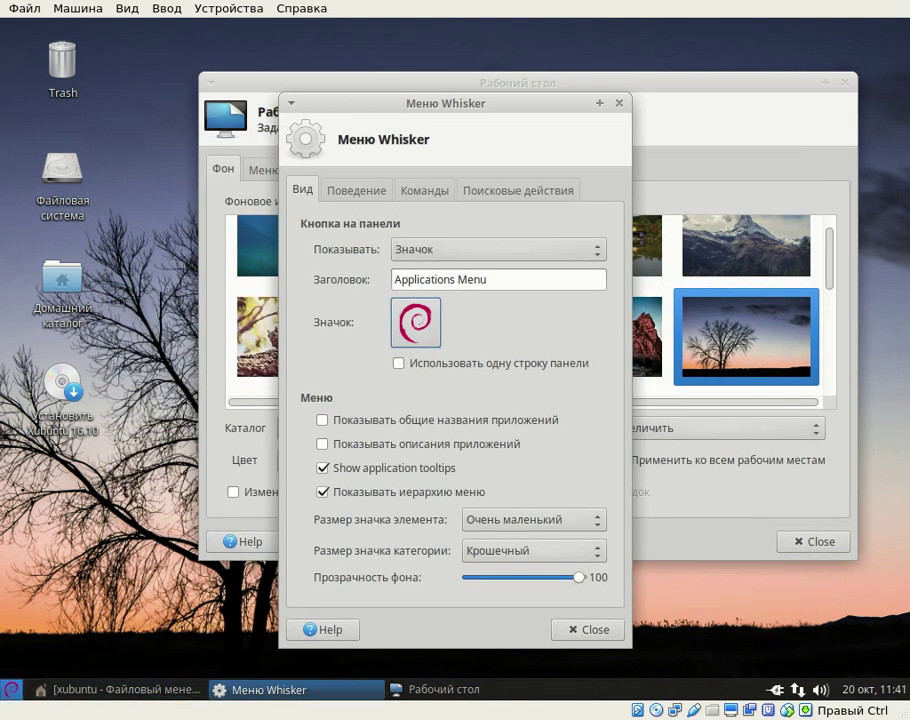
pyautogui.click(560, 632)
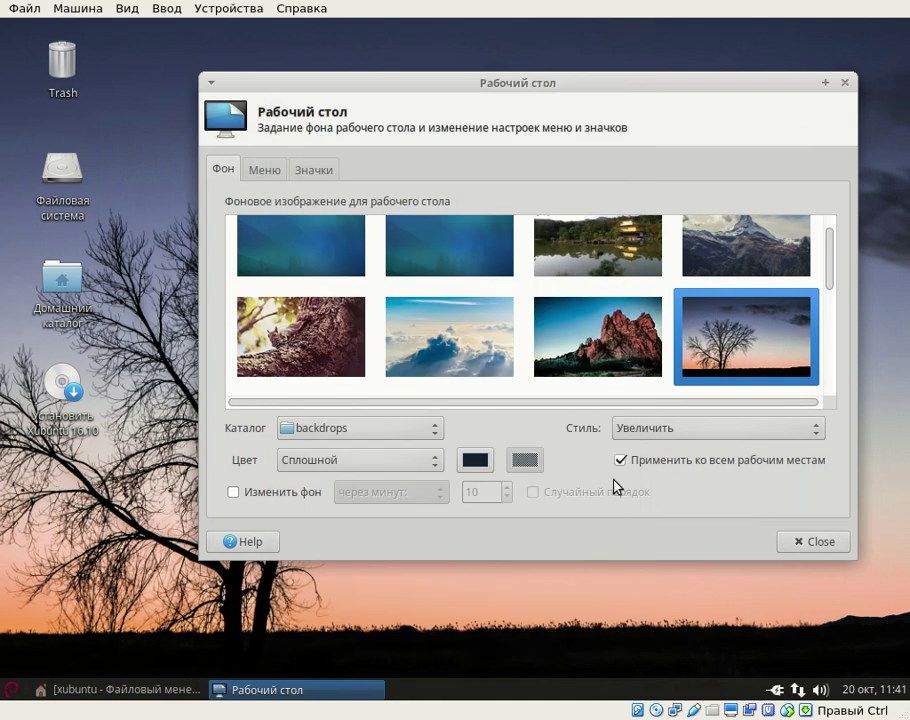
# - Set the desktop background to the red rock formation wallpaper and close the desktop settings
pyautogui.click(579, 323)
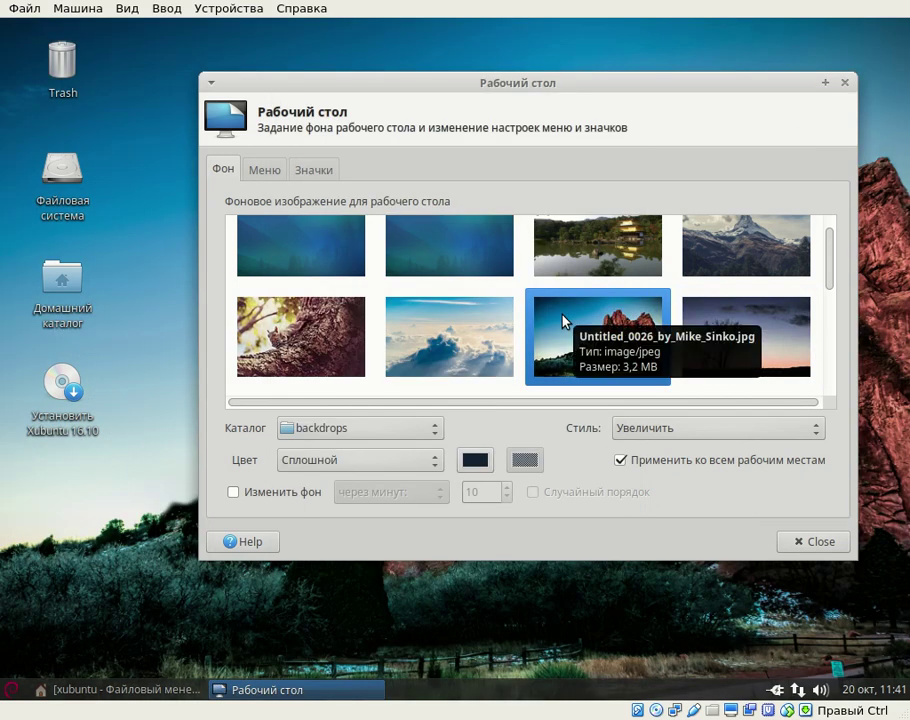
pyautogui.click(790, 541)
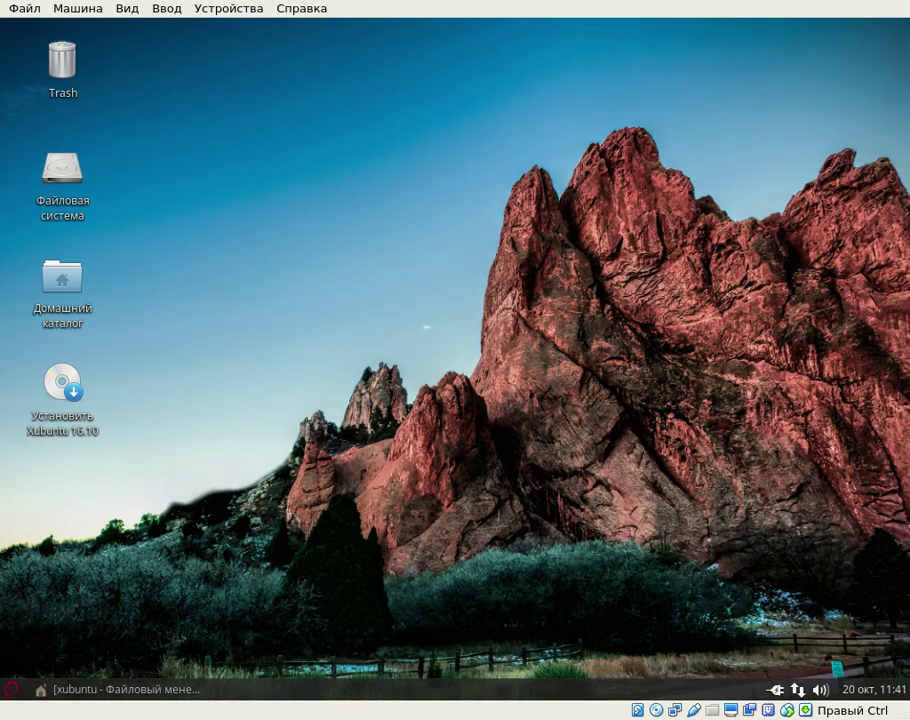